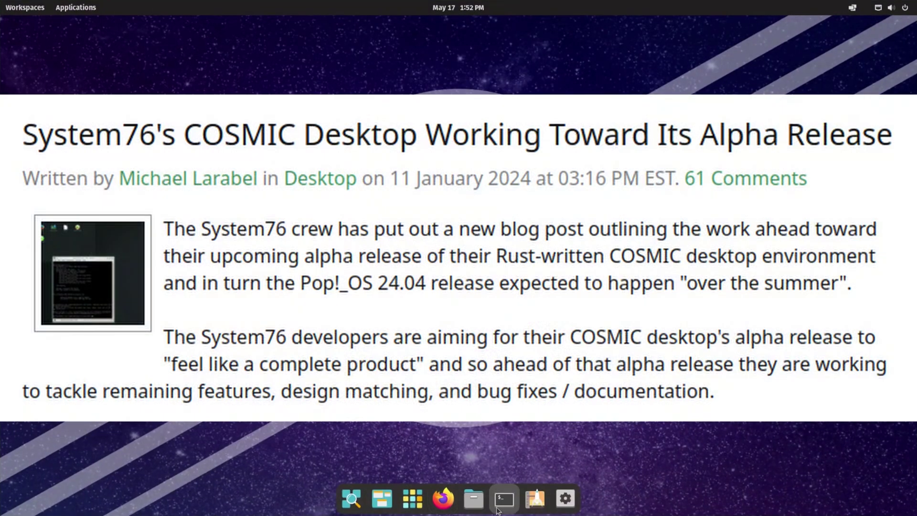
In a new terminal, install vim with sudo apt install vim -y.
{"action": "left_click", "coordinate": [504, 499]}
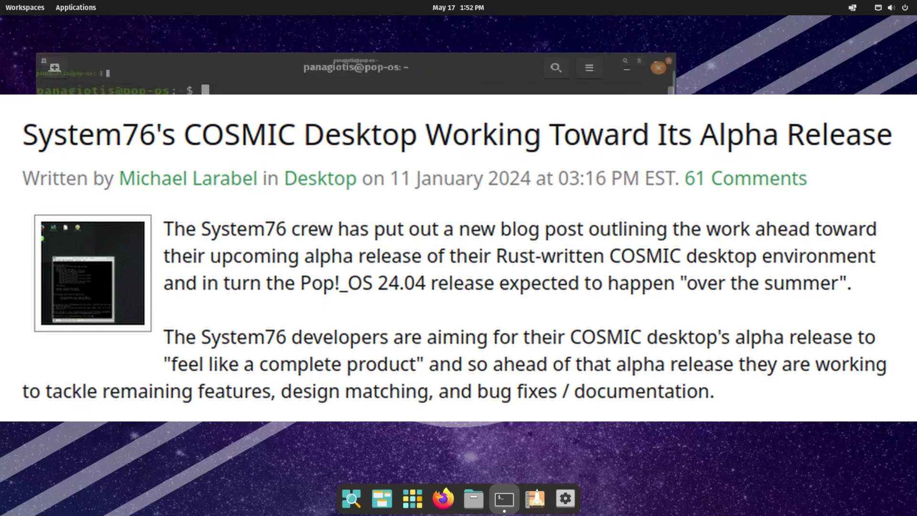
{"action": "type", "text": "sudo vim /etc/hf"}
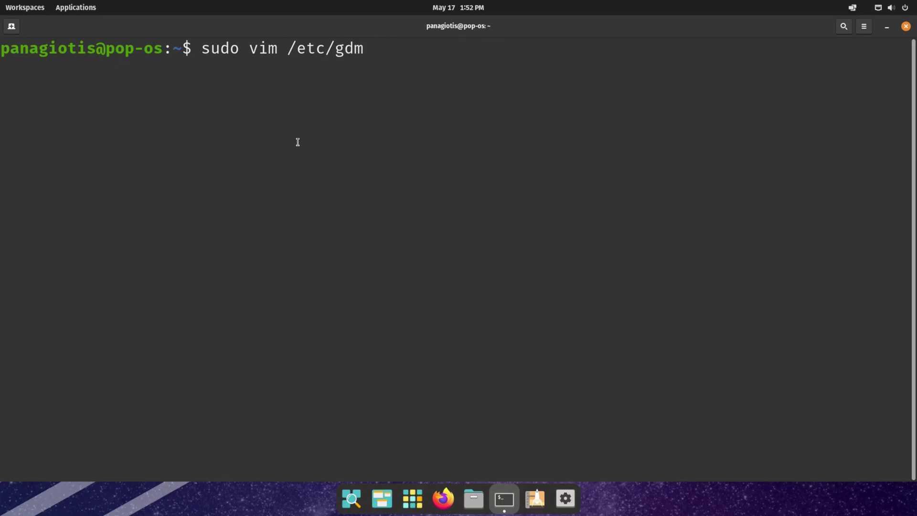
{"action": "key", "text": "Return"}
{"action": "type", "text": "sudo apt install vim -y"}
{"action": "key", "text": "Return"}
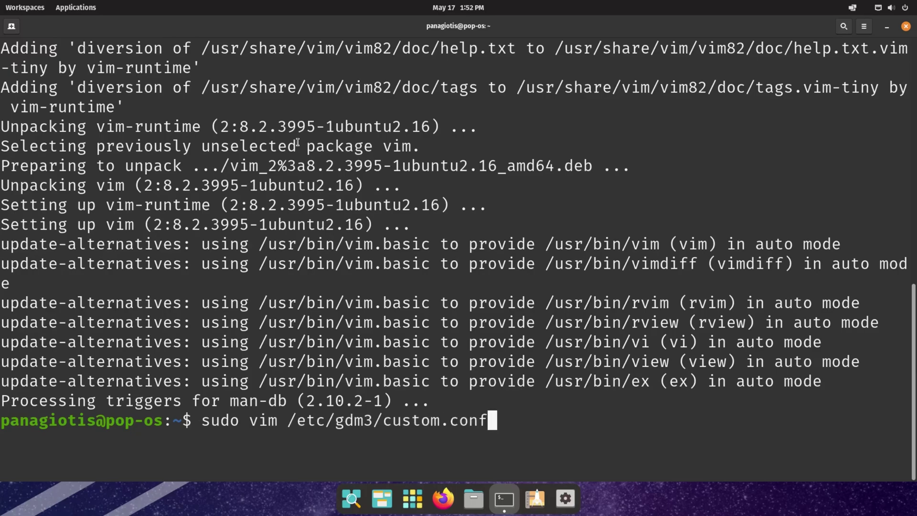
Change WaylandEnable=false to true in /etc/gdm3/custom.conf and save with :wq.
{"action": "key", "text": "Return"}
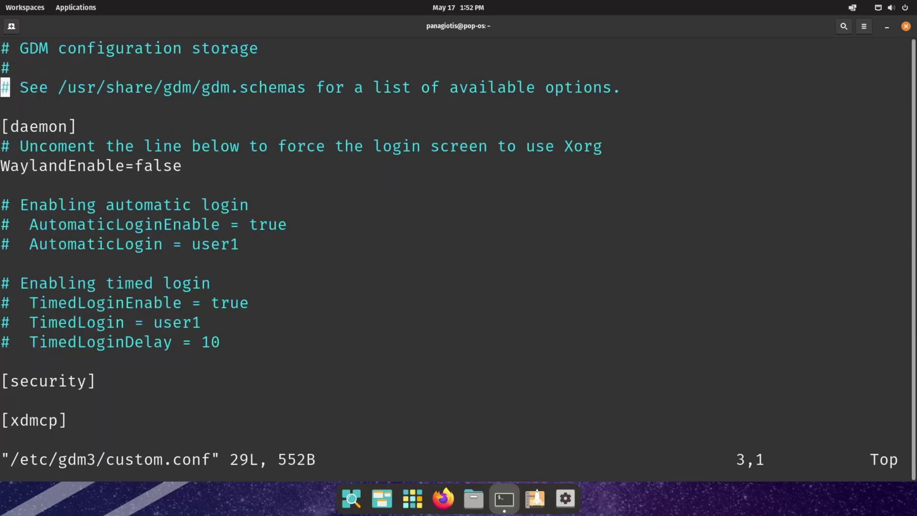
{"action": "key", "text": "Down"}
{"action": "key", "text": "Down"}
{"action": "key", "text": "Down"}
{"action": "key", "text": "Down"}
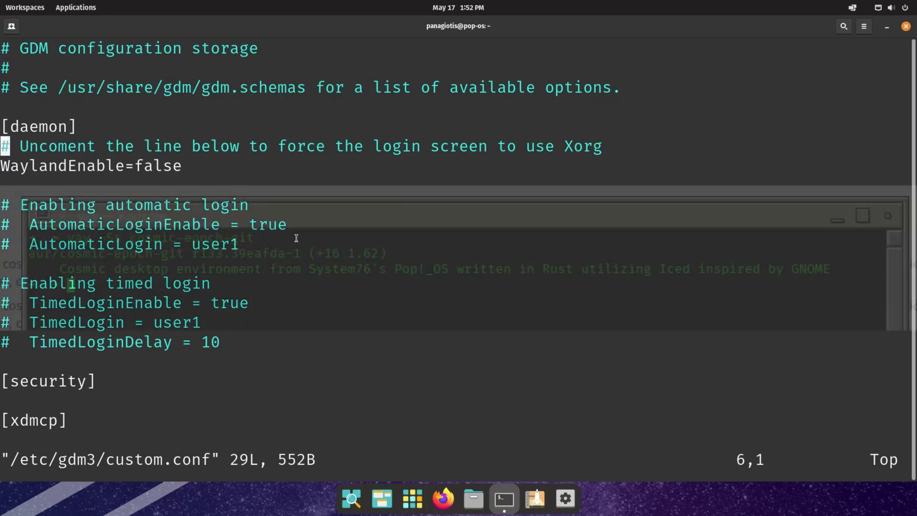
{"action": "key", "text": "End"}
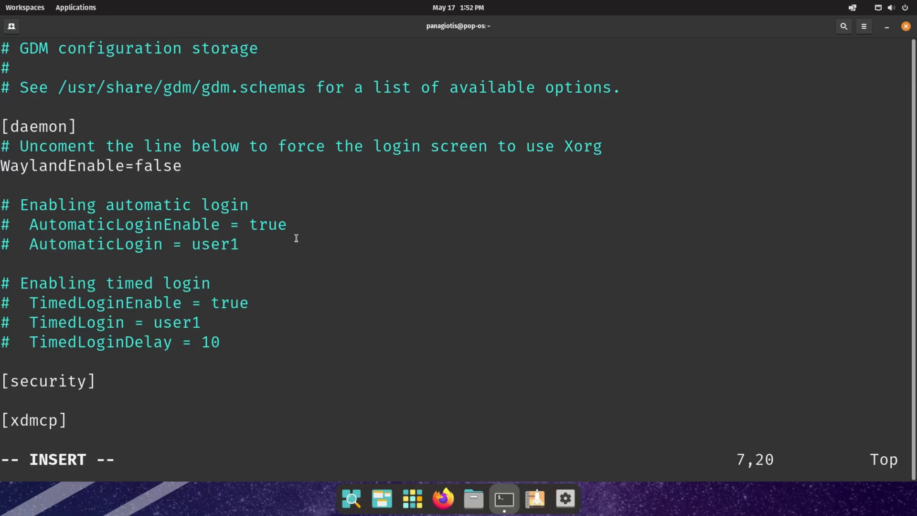
{"action": "key", "text": "BackSpace"}
{"action": "key", "text": "BackSpace"}
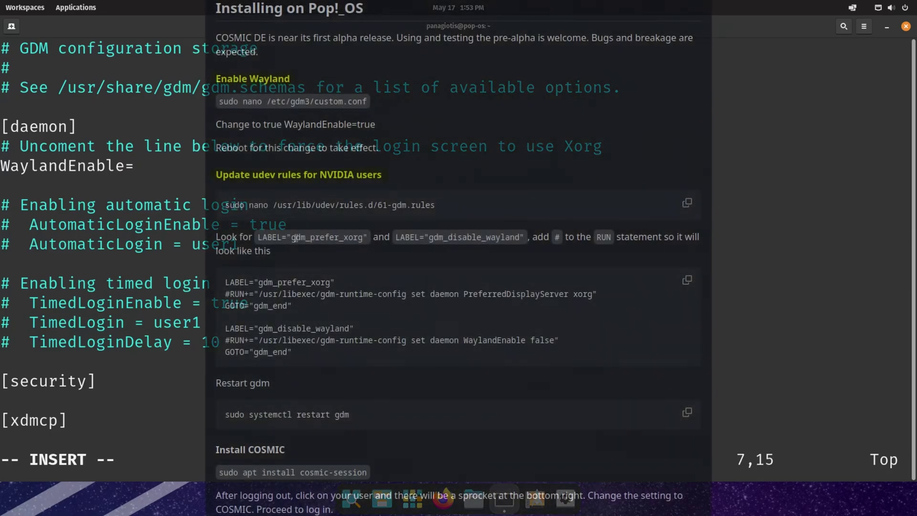
{"action": "type", "text": "true"}
{"action": "key", "text": "Escape"}
{"action": "type", "text": ":wq"}
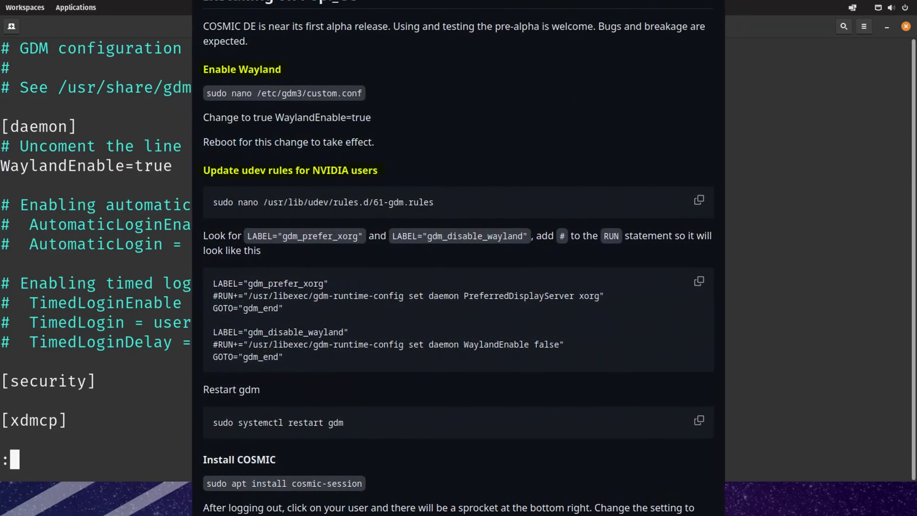
{"action": "key", "text": "Return"}
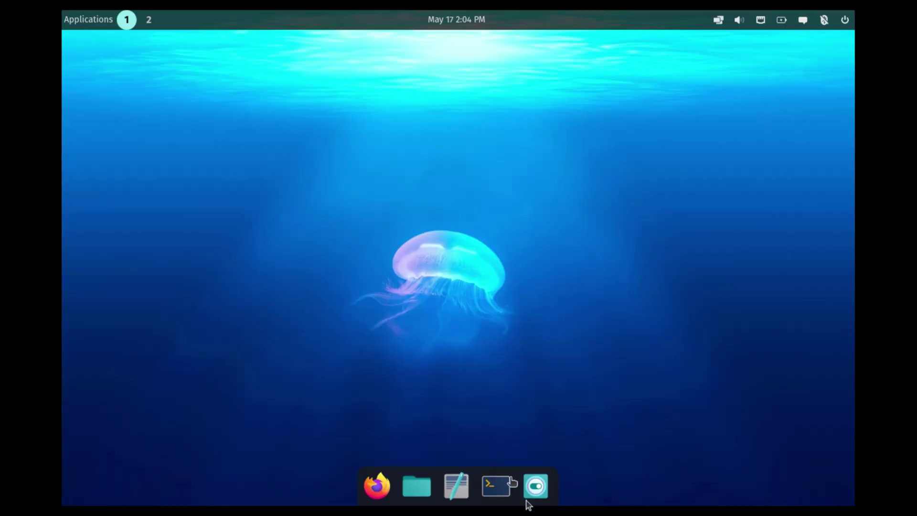
Open Settings > Displays and set the resolution to 1680x1050.
{"action": "left_click", "coordinate": [536, 497]}
{"action": "left_click", "coordinate": [255, 182]}
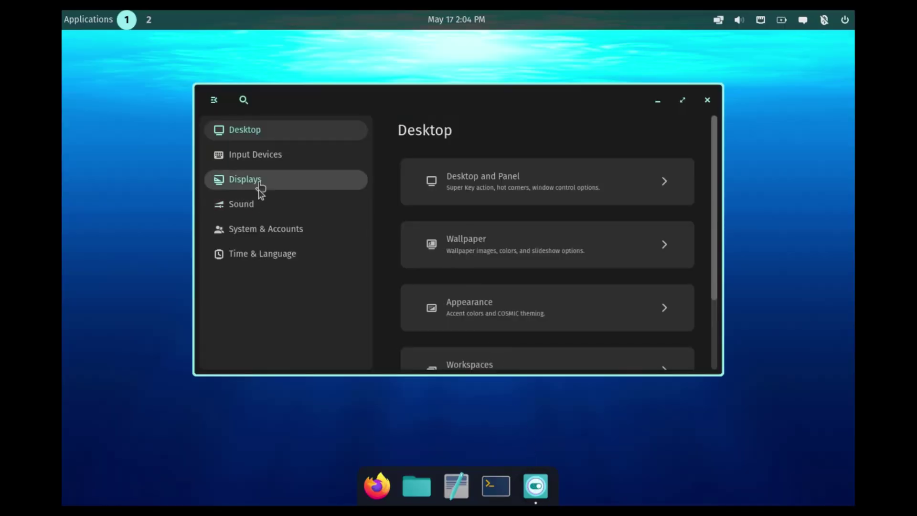
{"action": "left_click", "coordinate": [620, 263]}
{"action": "left_click", "coordinate": [635, 232]}
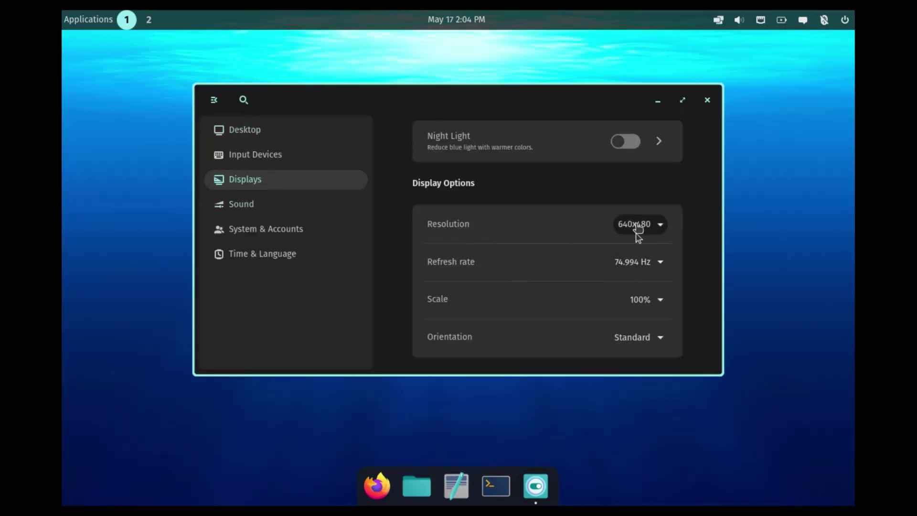
{"action": "left_click", "coordinate": [636, 229]}
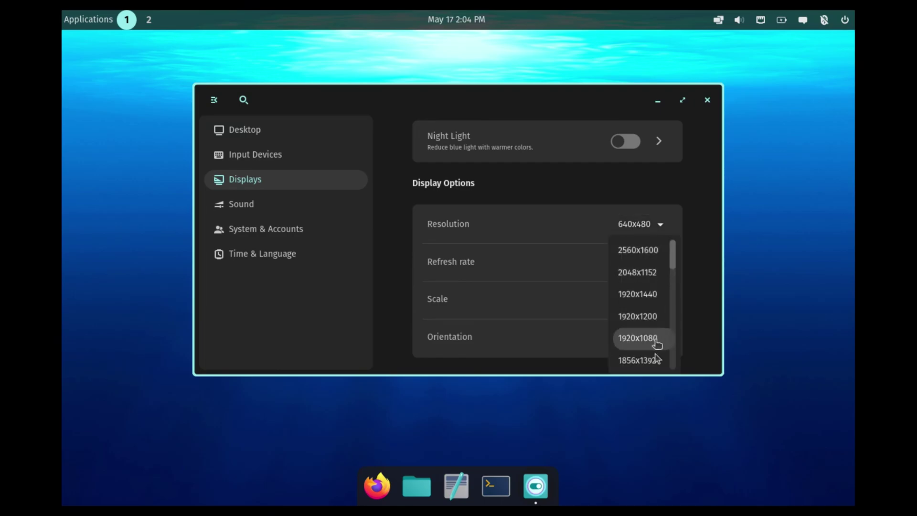
{"action": "left_click", "coordinate": [657, 338]}
Move and enlarge the Settings window, keeping the 1680x1050 resolution.
{"action": "left_click_drag", "start_coordinate": [265, 71], "coordinate": [352, 133]}
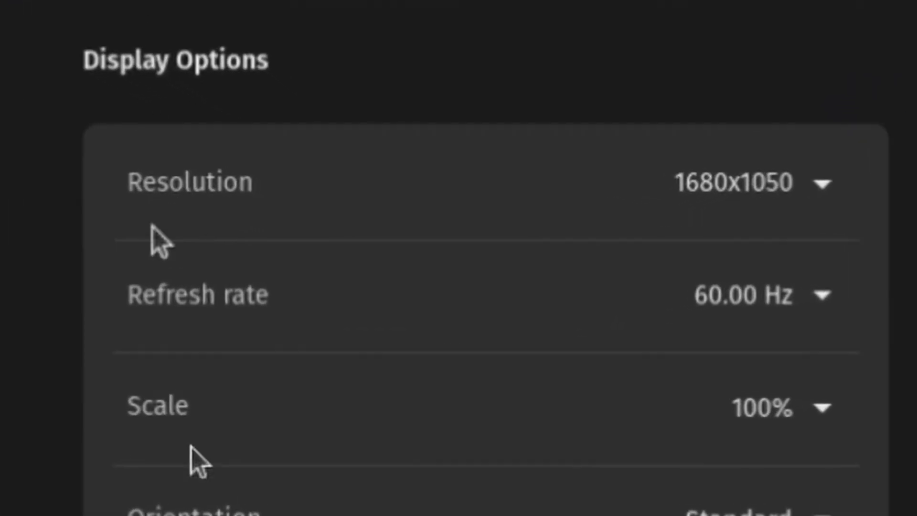
{"action": "left_click", "coordinate": [799, 182]}
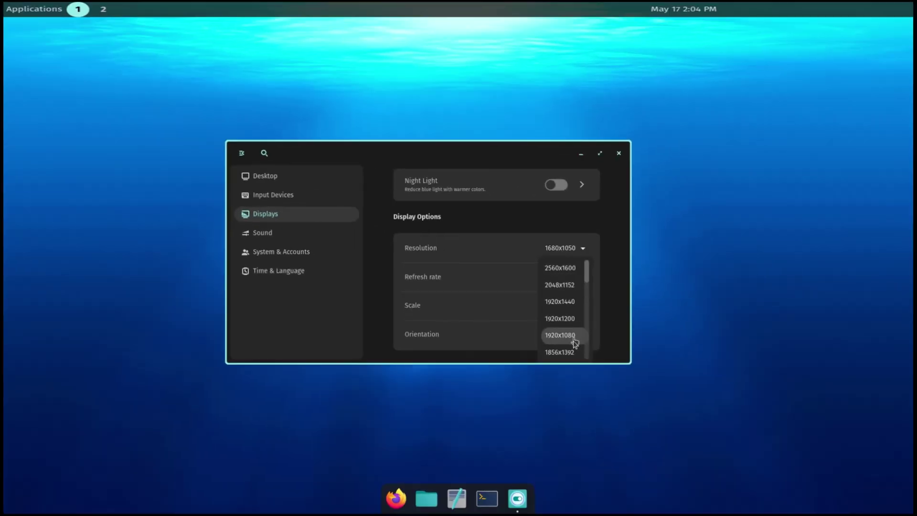
{"action": "left_click", "coordinate": [573, 339]}
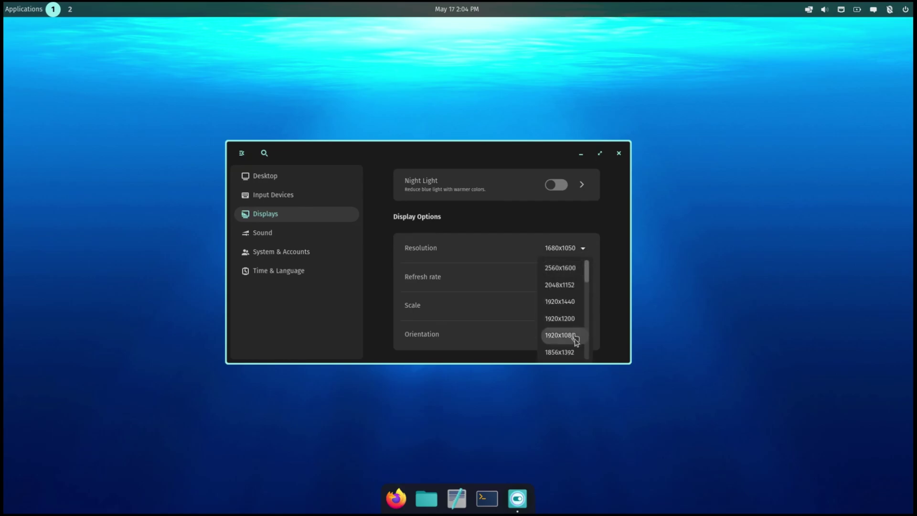
{"action": "left_click", "coordinate": [571, 339]}
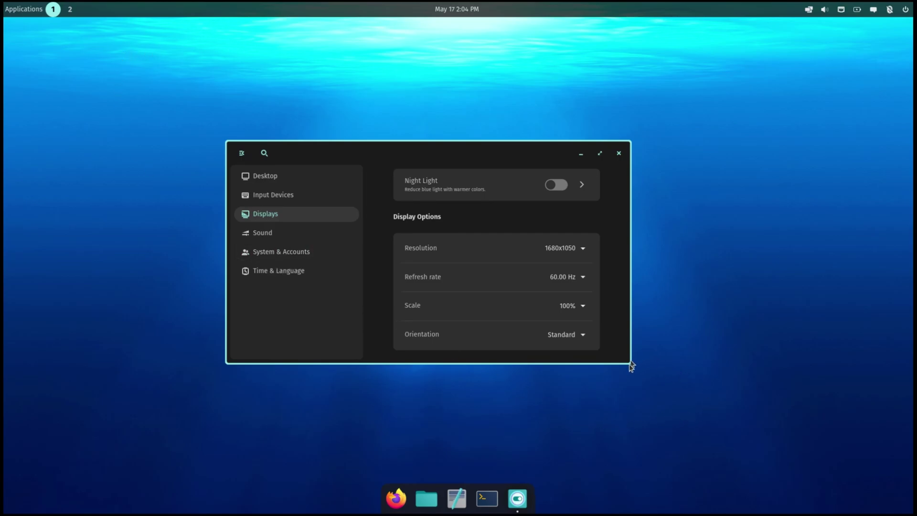
{"action": "left_click_drag", "start_coordinate": [630, 365], "coordinate": [682, 457]}
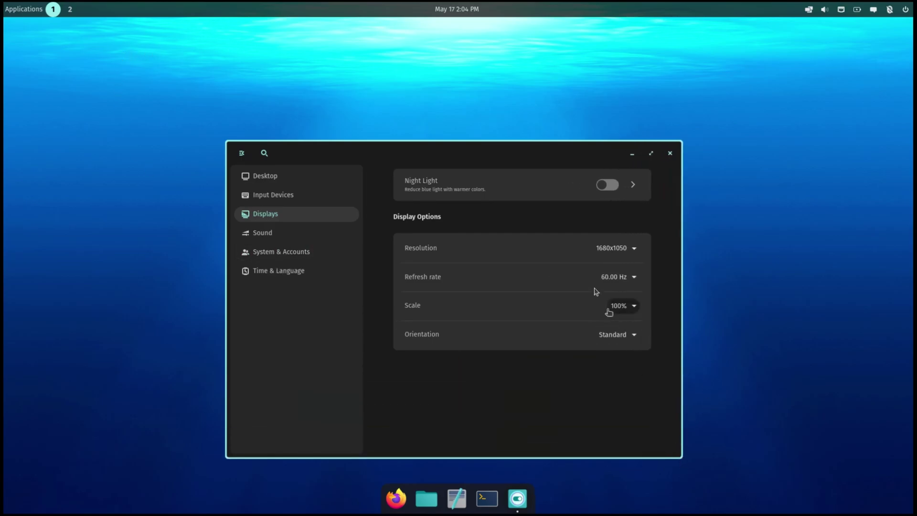
{"action": "left_click", "coordinate": [615, 253]}
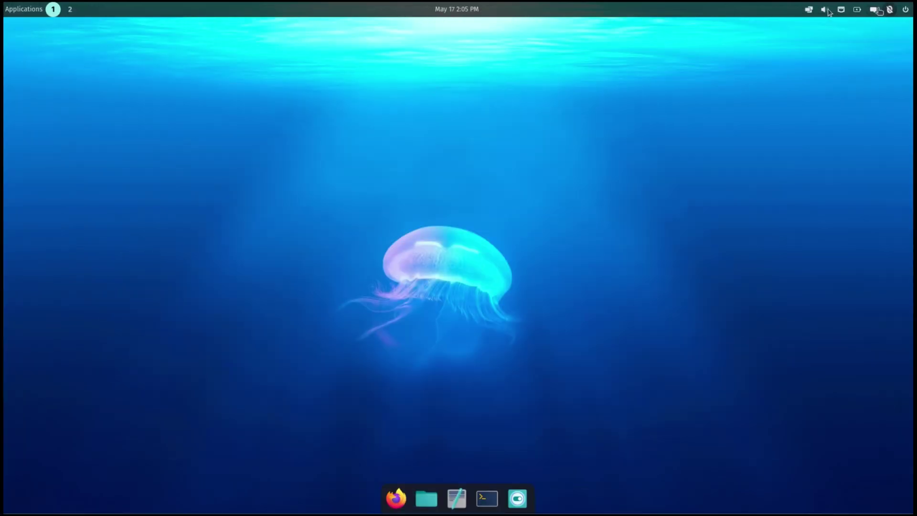
Launch Firefox from the app library, choose Not now on the default-browser prompt, and shrink the window.
{"action": "left_click", "coordinate": [23, 9]}
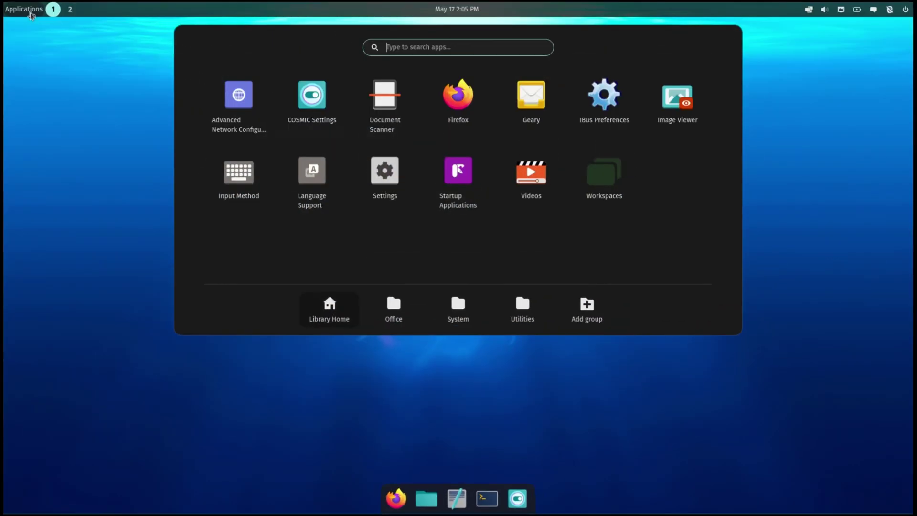
{"action": "left_click", "coordinate": [458, 95]}
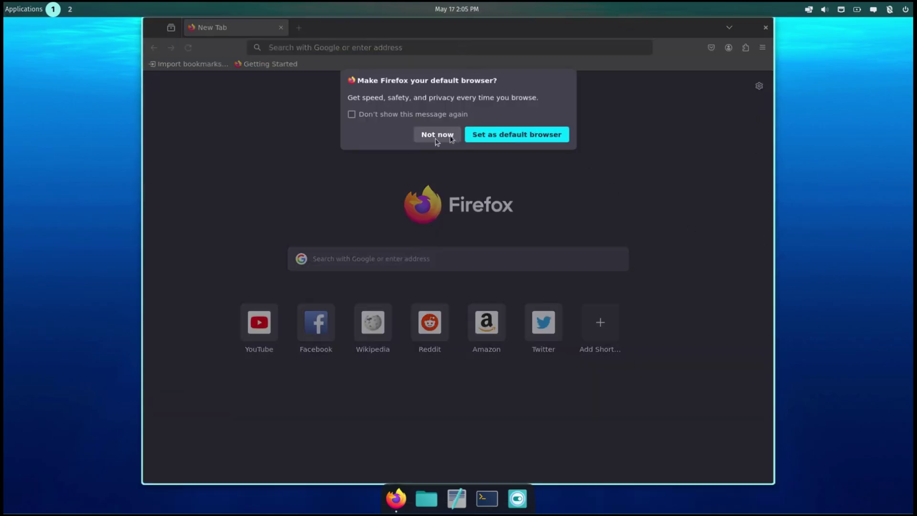
{"action": "left_click", "coordinate": [436, 137]}
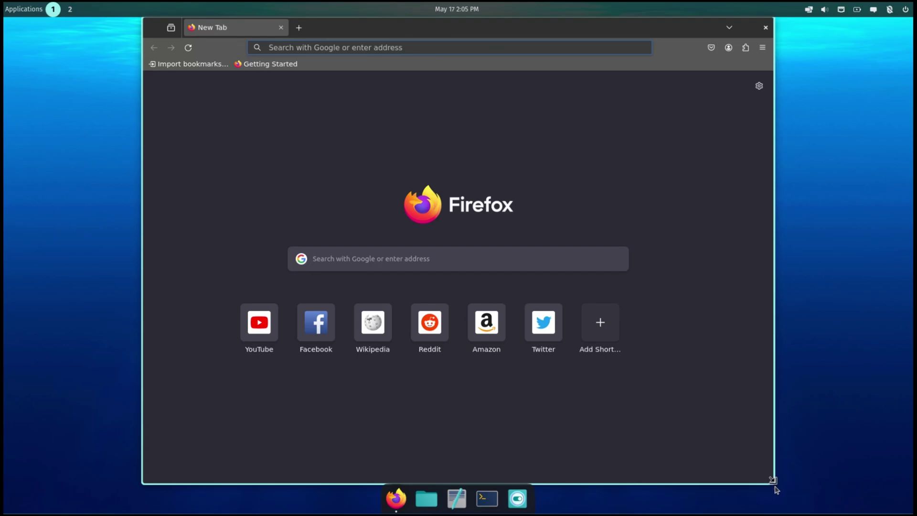
{"action": "left_click_drag", "start_coordinate": [774, 488], "coordinate": [535, 303]}
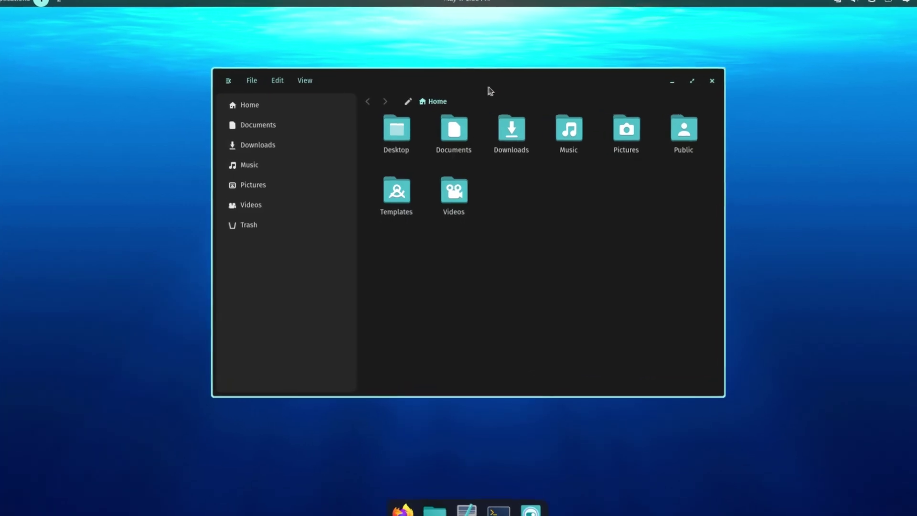
Look at the Documents folder's actions and the File menu, leaving everything unchanged.
{"action": "right_click", "coordinate": [462, 140]}
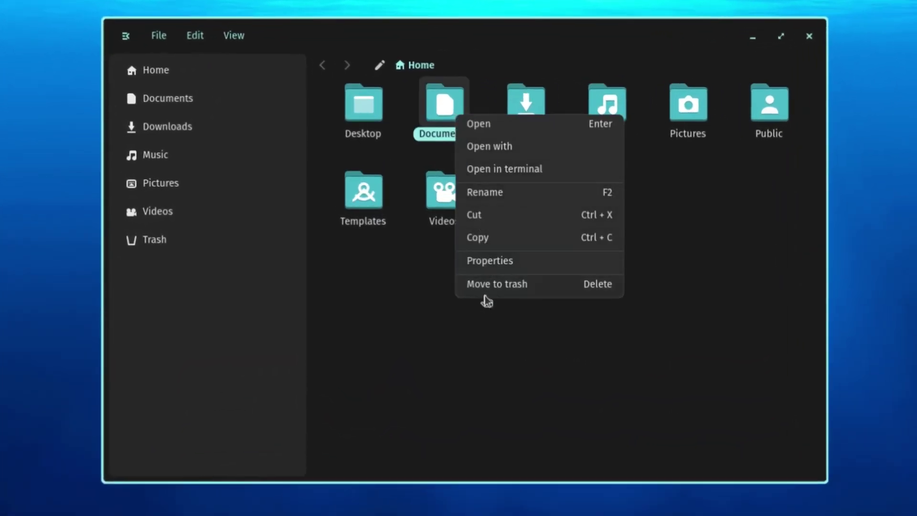
{"action": "left_click", "coordinate": [460, 330]}
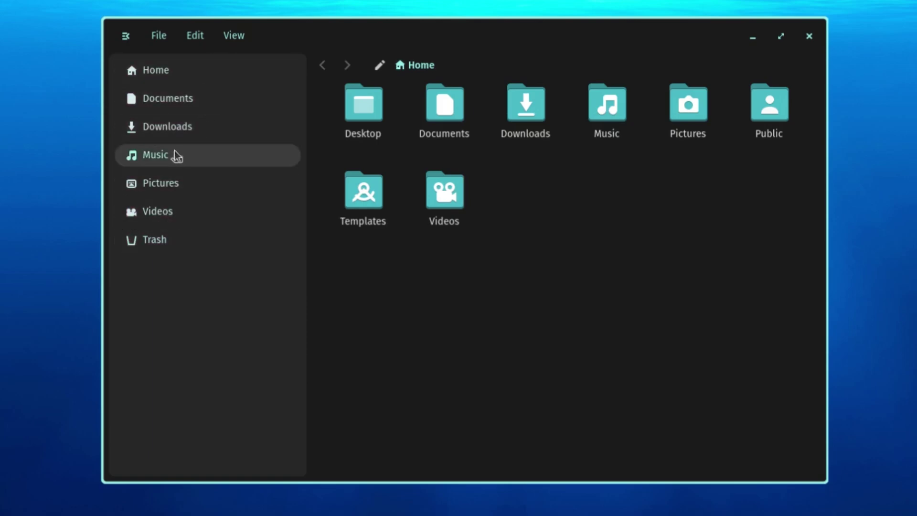
{"action": "left_click", "coordinate": [159, 35]}
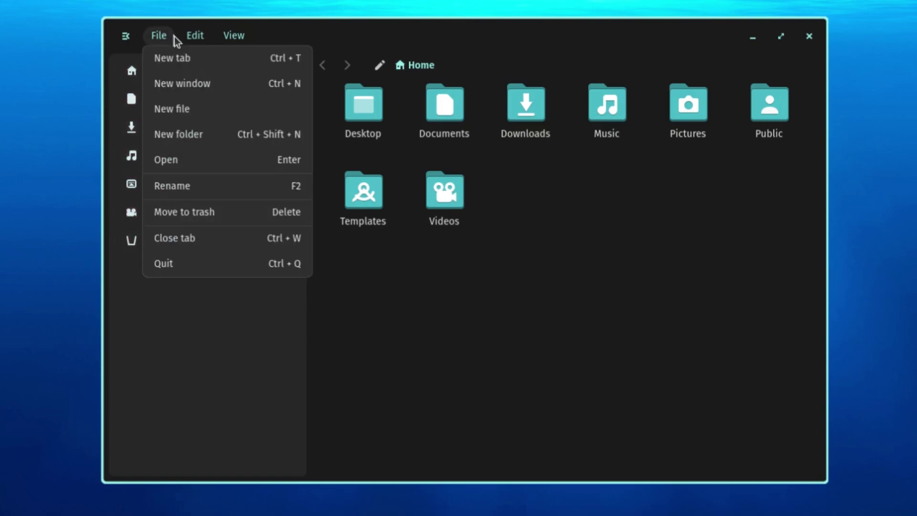
{"action": "left_click", "coordinate": [241, 35]}
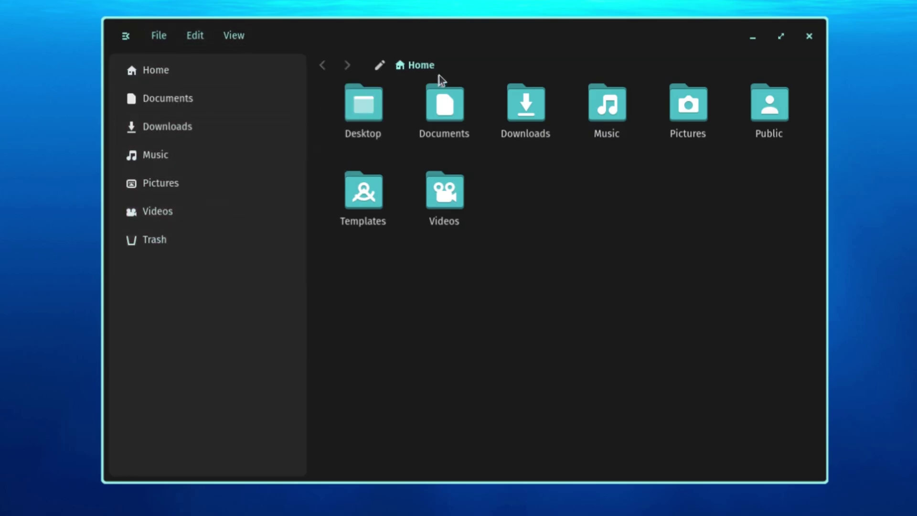
Go to the / root, open opt, return to Filesystem, then open 4te54tert4r in the editor.
{"action": "left_click", "coordinate": [378, 66]}
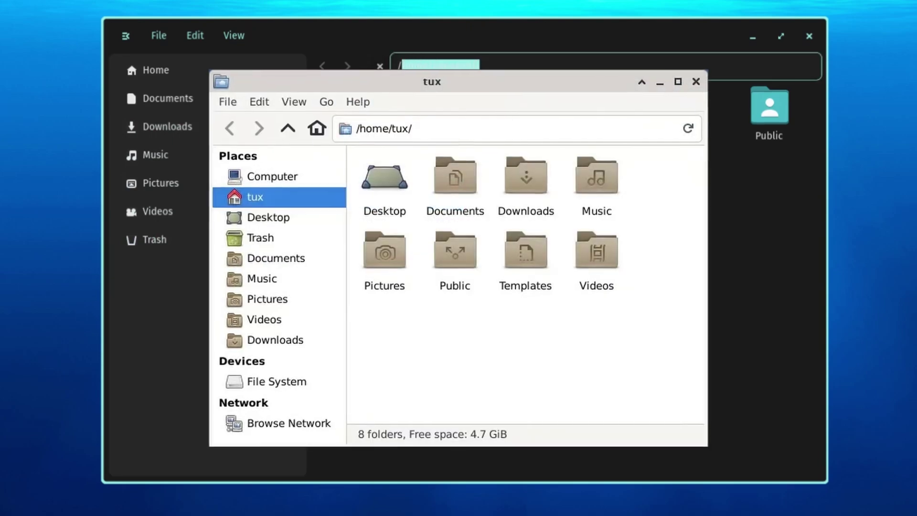
{"action": "key", "text": "Return"}
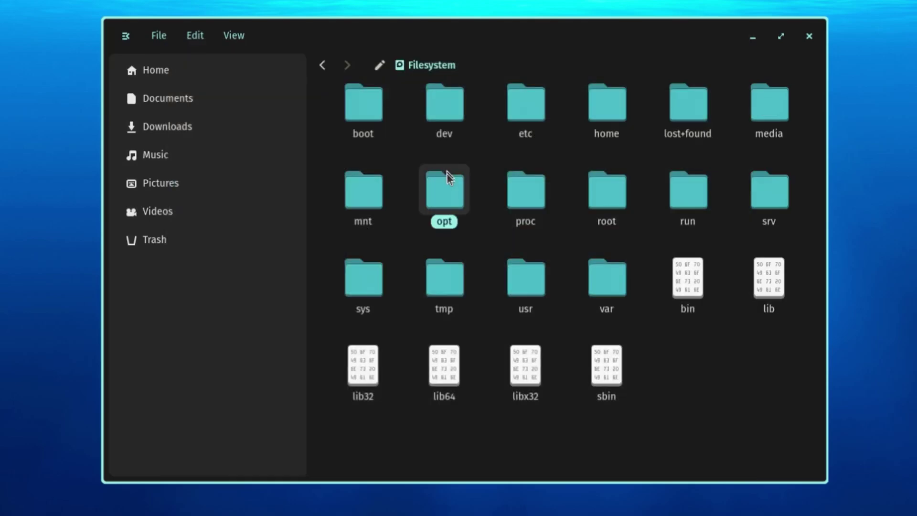
{"action": "double_click", "coordinate": [447, 182]}
{"action": "left_click", "coordinate": [428, 62]}
{"action": "left_click", "coordinate": [449, 131]}
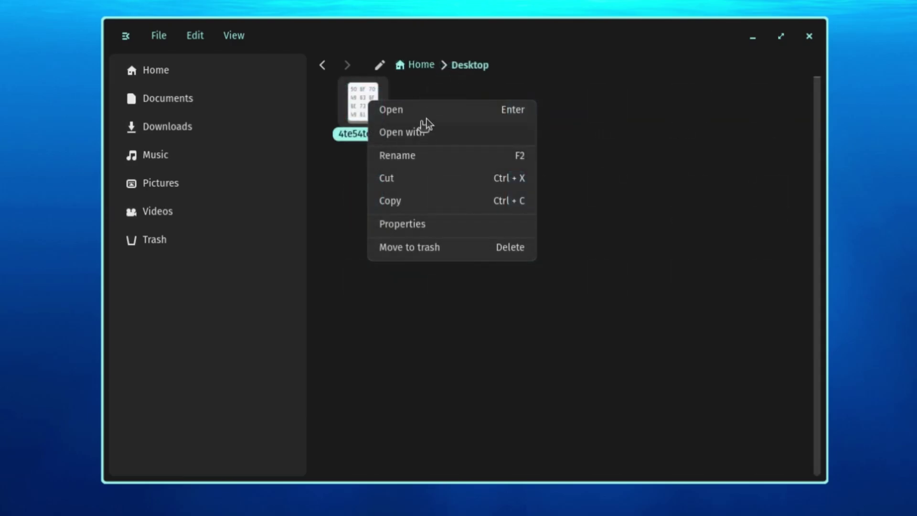
{"action": "left_click", "coordinate": [432, 109]}
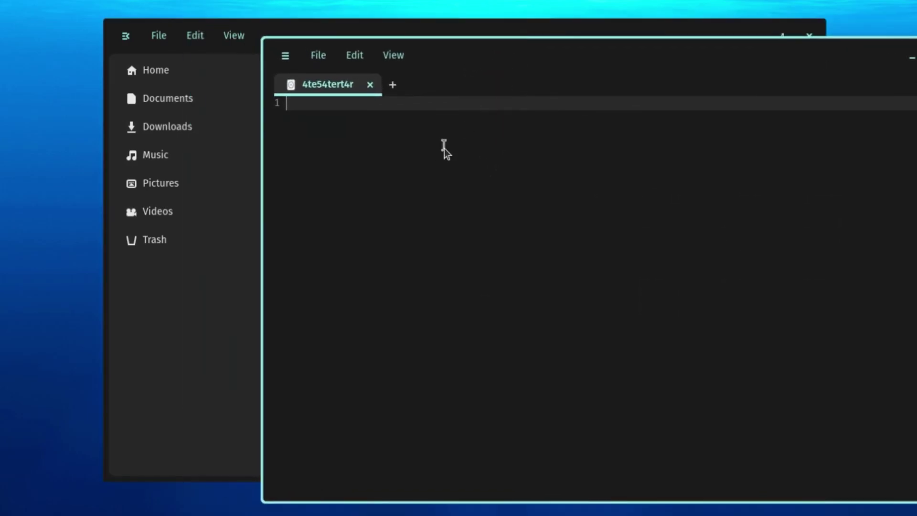
Type 'this is the text editor!' on line 1 of 4te54tert4r and save with Ctrl+S.
{"action": "type", "text": "trhis "}
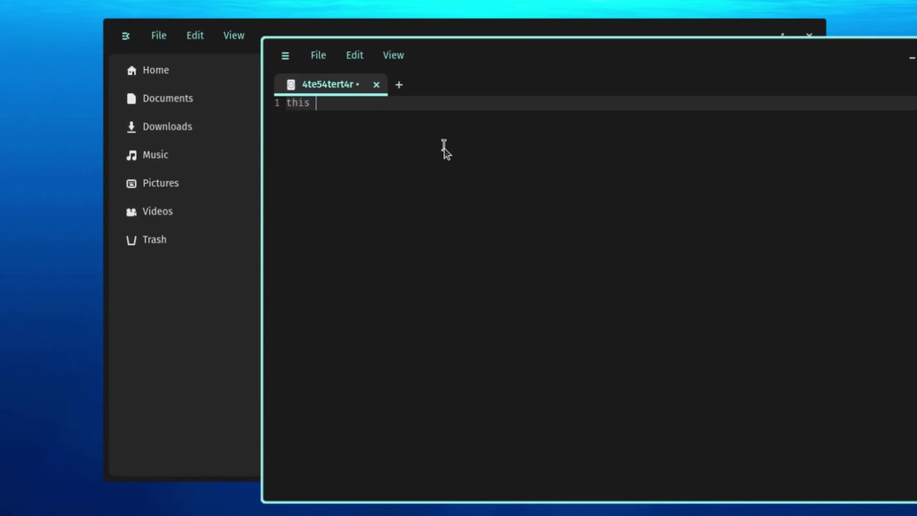
{"action": "type", "text": "is the text editor!"}
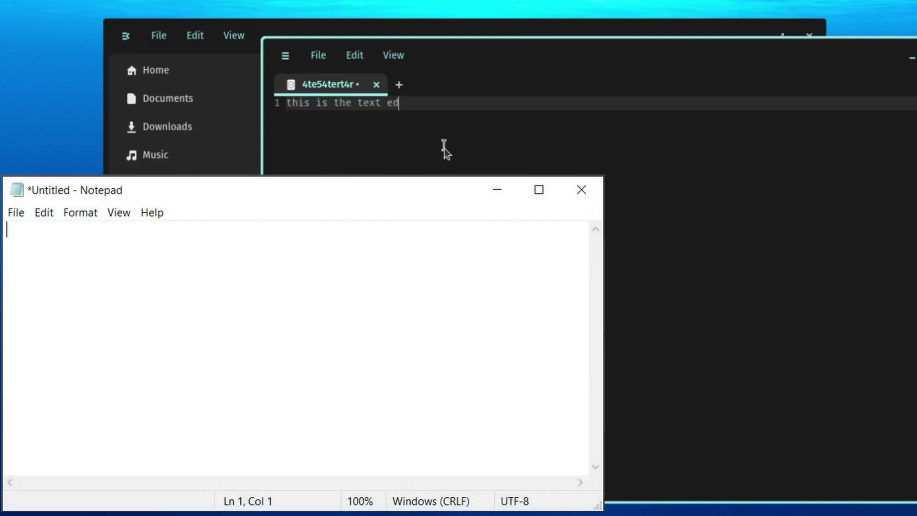
{"action": "key", "text": "ctrl+s"}
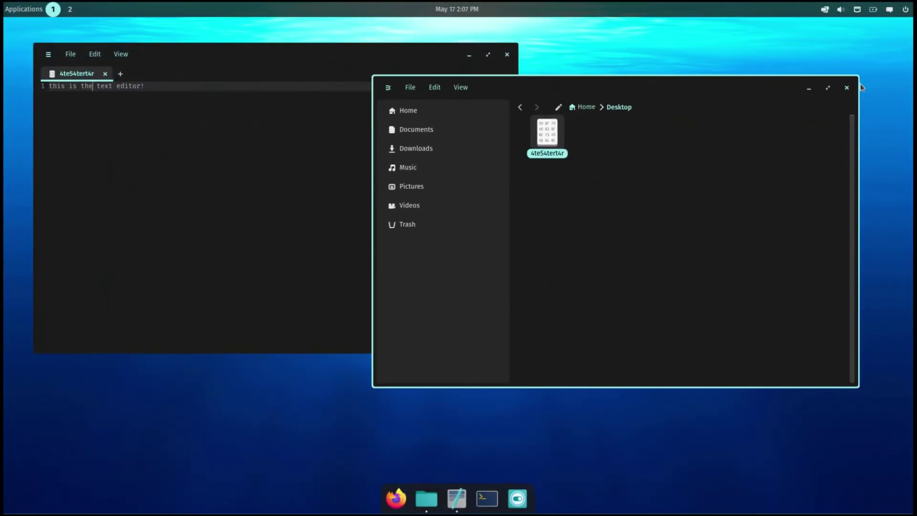
Turn on 'Automatically tile windows' from the top-bar tiling menu.
{"action": "left_click", "coordinate": [824, 10]}
{"action": "left_click", "coordinate": [898, 39]}
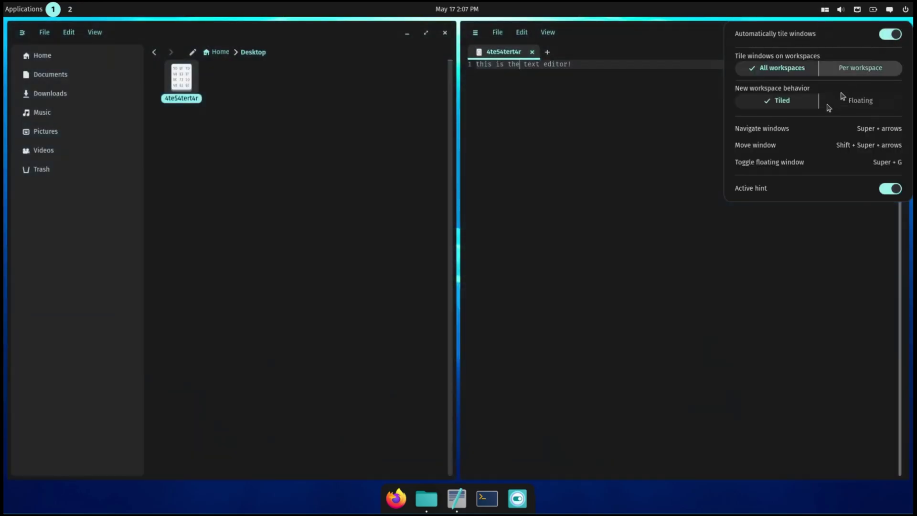
{"action": "left_click", "coordinate": [538, 144]}
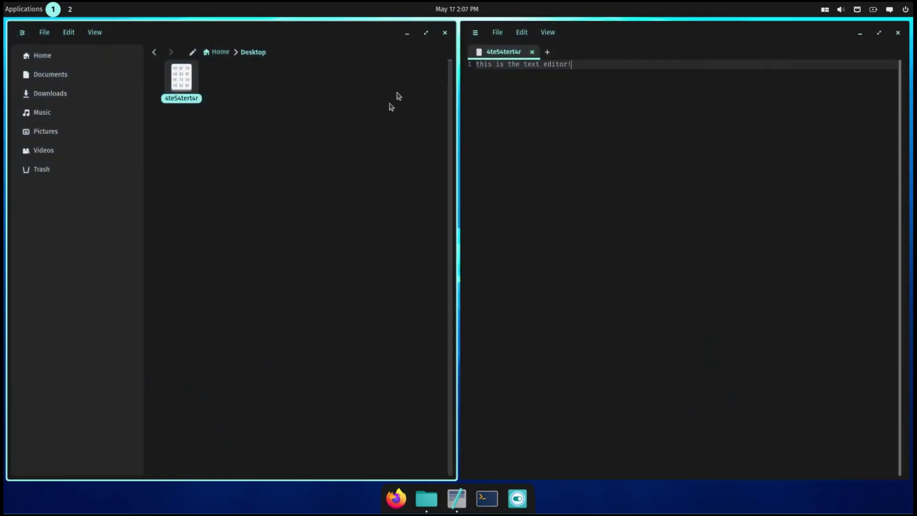
Open two tiled terminals, move one between tiles, then view workspace 2 in the overview.
{"action": "left_click", "coordinate": [492, 508]}
{"action": "right_click", "coordinate": [488, 500]}
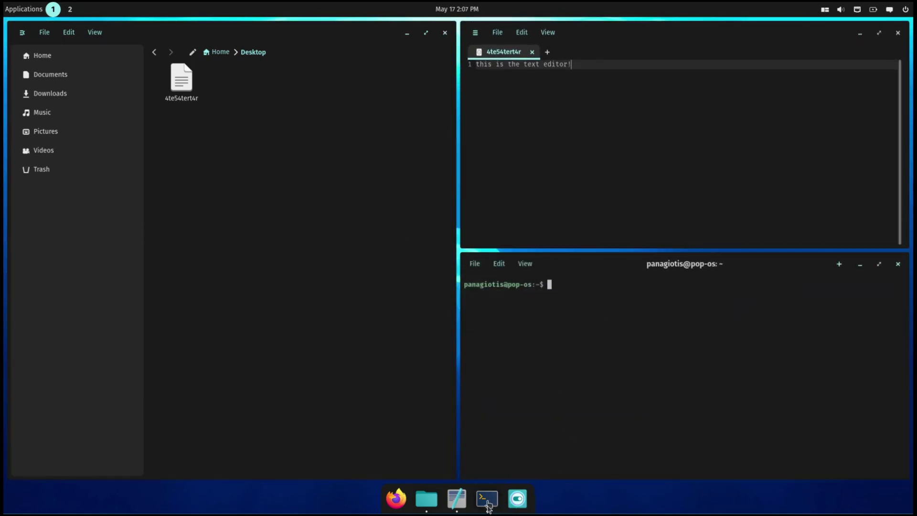
{"action": "left_click", "coordinate": [495, 407]}
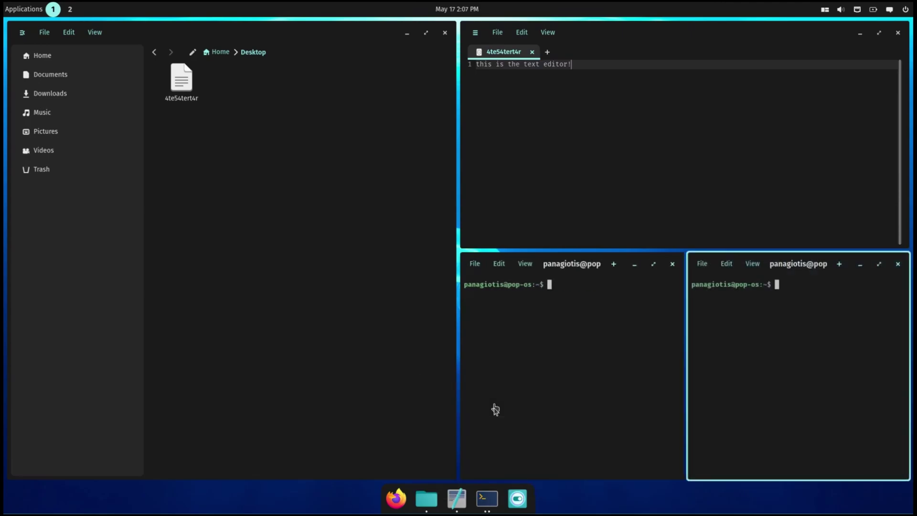
{"action": "left_click_drag", "start_coordinate": [823, 262], "coordinate": [579, 108]}
{"action": "left_click_drag", "start_coordinate": [579, 9], "coordinate": [235, 361]}
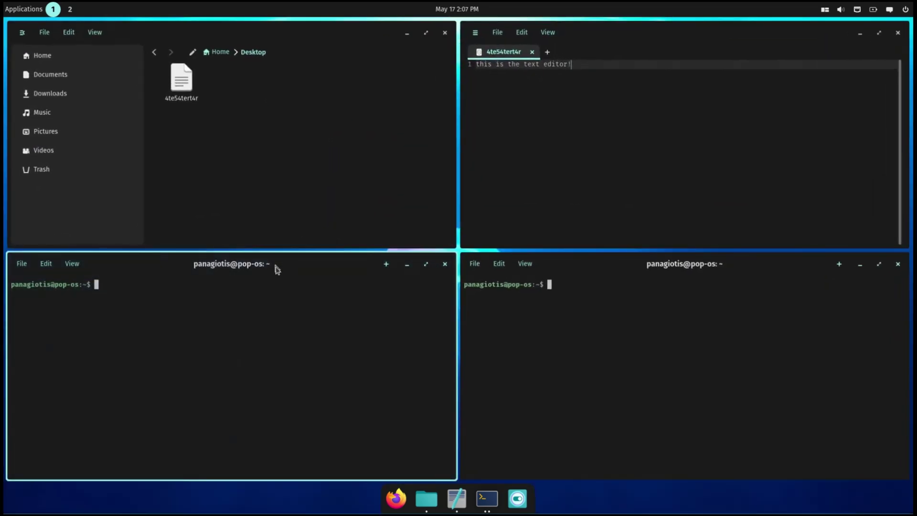
{"action": "left_click_drag", "start_coordinate": [277, 270], "coordinate": [589, 28]}
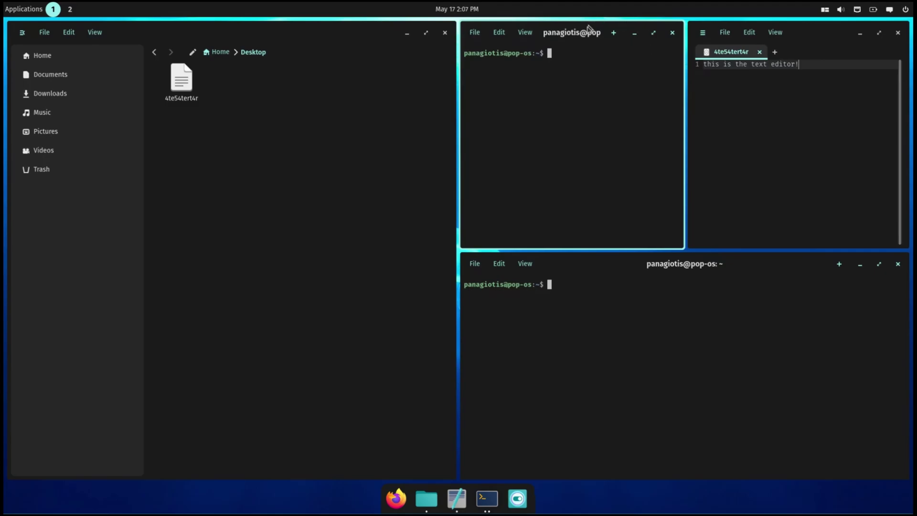
{"action": "key", "text": "super"}
{"action": "left_click", "coordinate": [65, 193]}
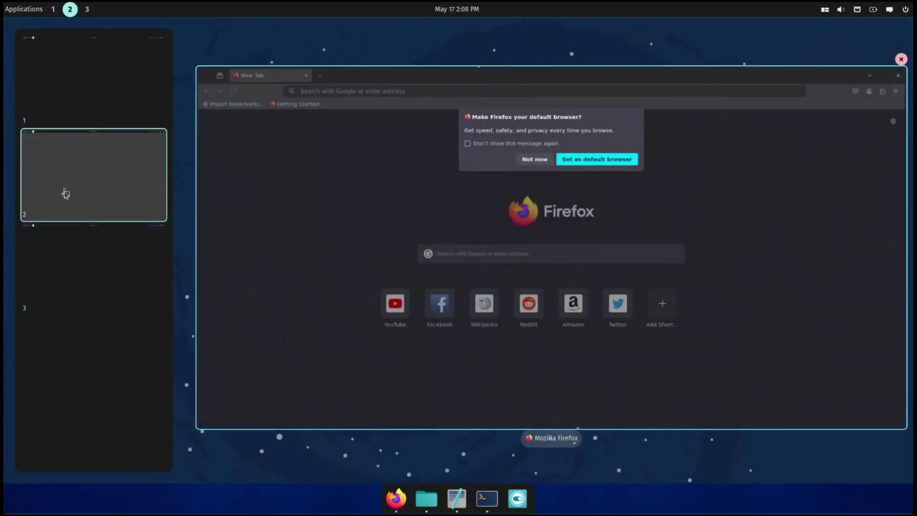
Switch back and forth between workspaces 1, 2 and 3 using thumbnails and top-bar numbers.
{"action": "left_click", "coordinate": [96, 75]}
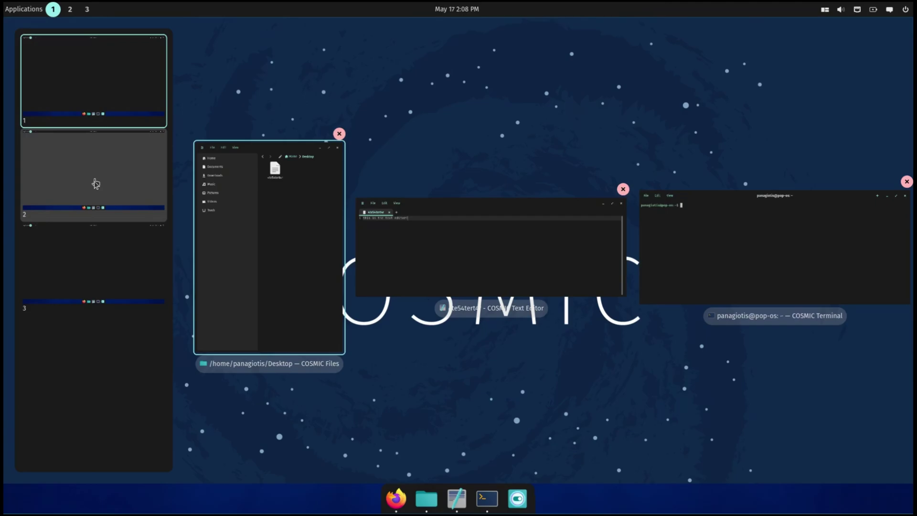
{"action": "left_click", "coordinate": [95, 184]}
{"action": "left_click", "coordinate": [128, 74]}
{"action": "left_click", "coordinate": [145, 154]}
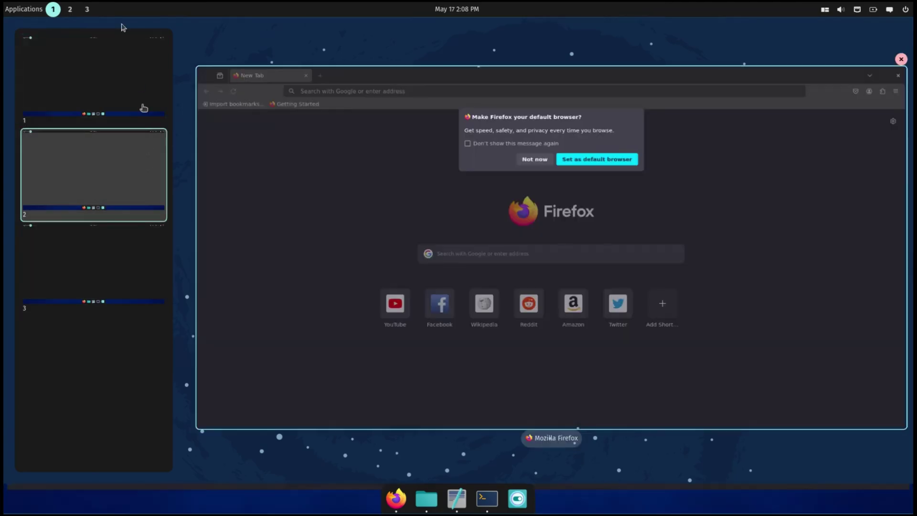
{"action": "left_click", "coordinate": [57, 14]}
{"action": "left_click", "coordinate": [70, 10]}
{"action": "left_click", "coordinate": [70, 10]}
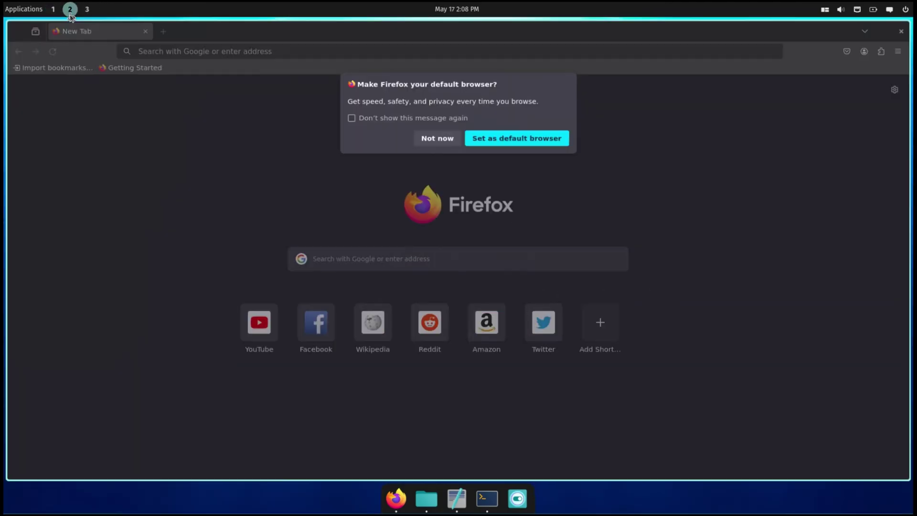
{"action": "scroll", "coordinate": [70, 14], "scroll_direction": "up", "scroll_amount": 1}
{"action": "left_click", "coordinate": [69, 10]}
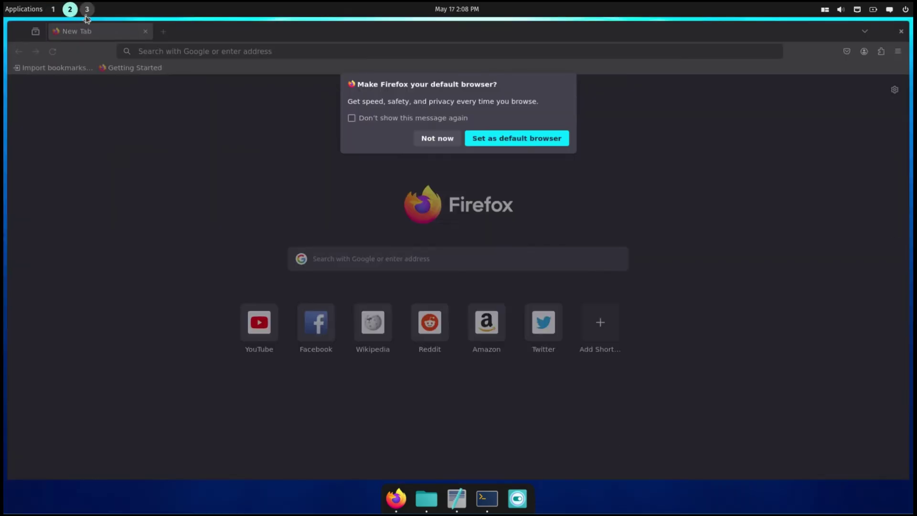
{"action": "left_click", "coordinate": [86, 9]}
{"action": "left_click", "coordinate": [70, 10]}
{"action": "left_click", "coordinate": [53, 11]}
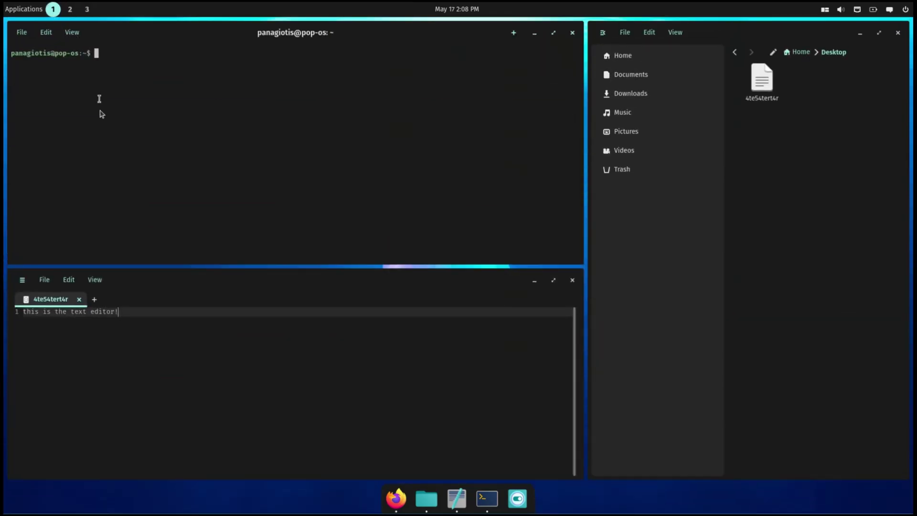
Bring the Mozilla Firefox window to the front from the Super launcher.
{"action": "key", "text": "super"}
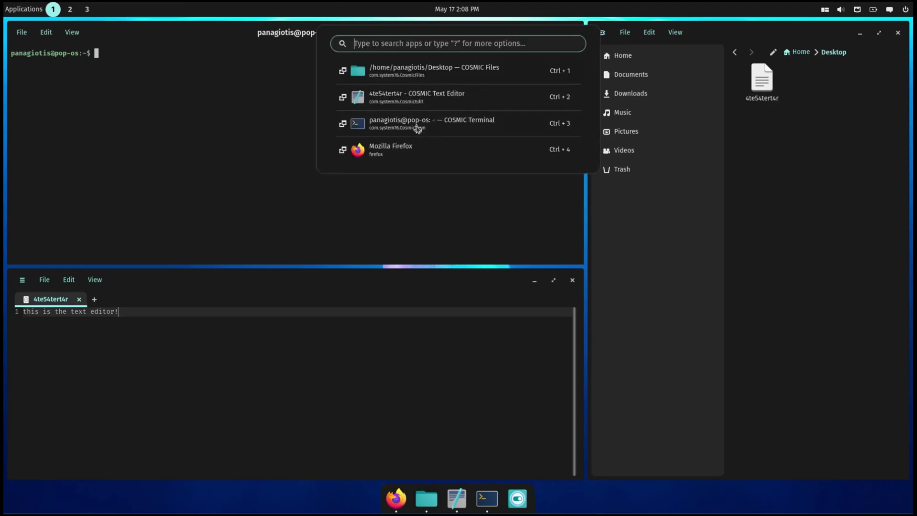
{"action": "left_click", "coordinate": [392, 147]}
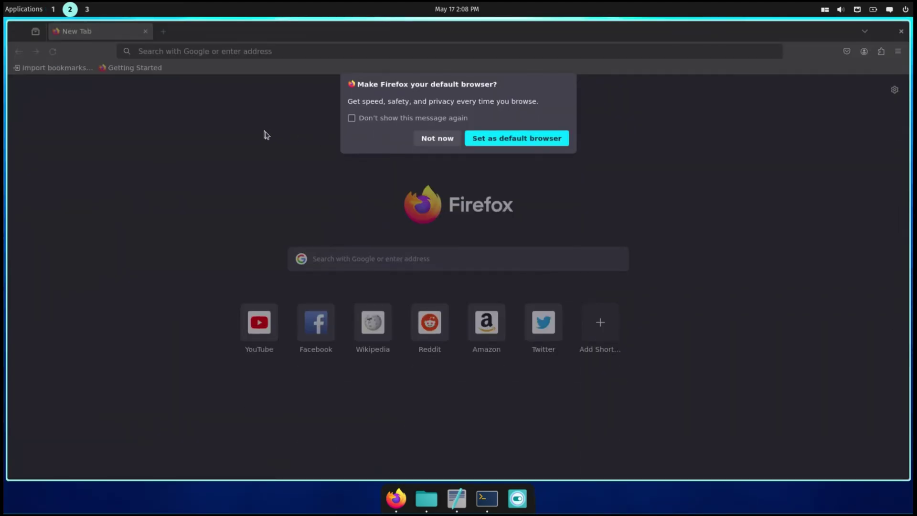
{"action": "key", "text": "super"}
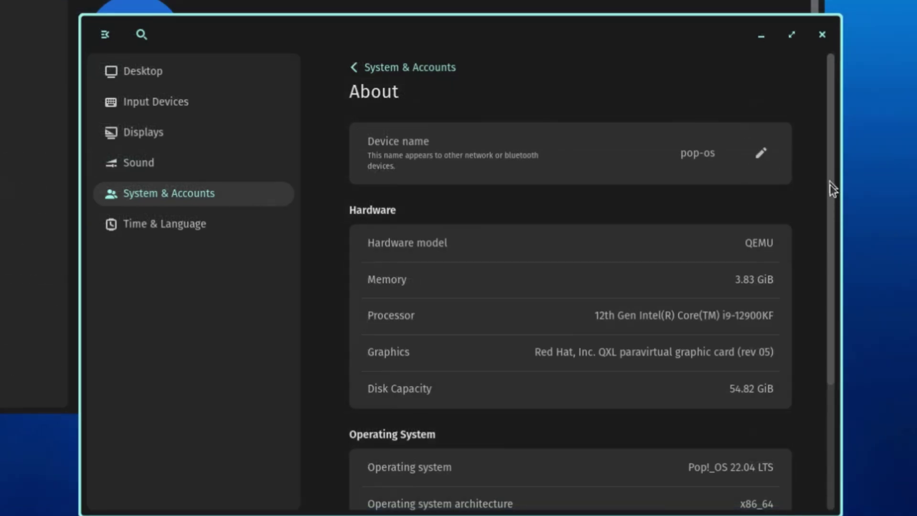
Turn on automatic Date & Time, then open Night Light options on the Displays page.
{"action": "left_click_drag", "start_coordinate": [830, 183], "coordinate": [791, 144]}
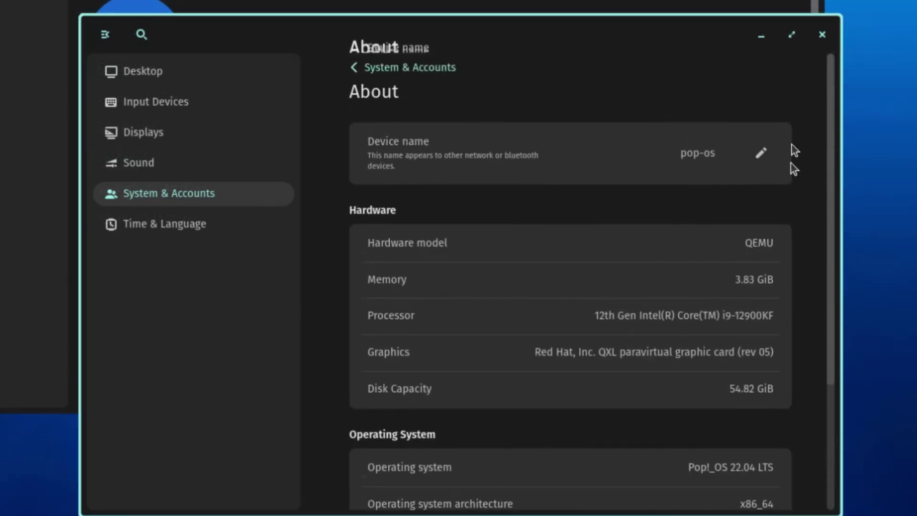
{"action": "scroll", "coordinate": [812, 163], "scroll_direction": "down", "scroll_amount": 5}
{"action": "scroll", "coordinate": [812, 311], "scroll_direction": "up", "scroll_amount": 1}
{"action": "scroll", "coordinate": [812, 303], "scroll_direction": "up", "scroll_amount": 5}
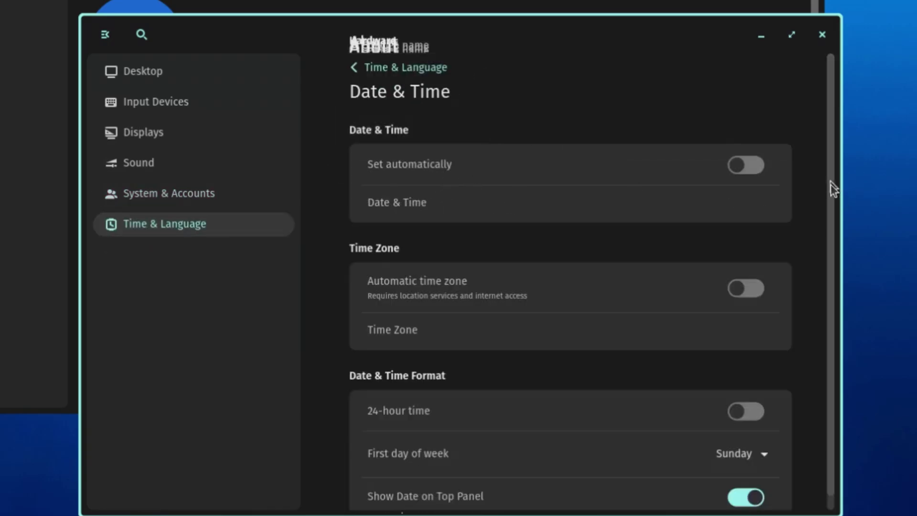
{"action": "scroll", "coordinate": [831, 207], "scroll_direction": "down", "scroll_amount": 2}
{"action": "scroll", "coordinate": [826, 277], "scroll_direction": "up", "scroll_amount": 2}
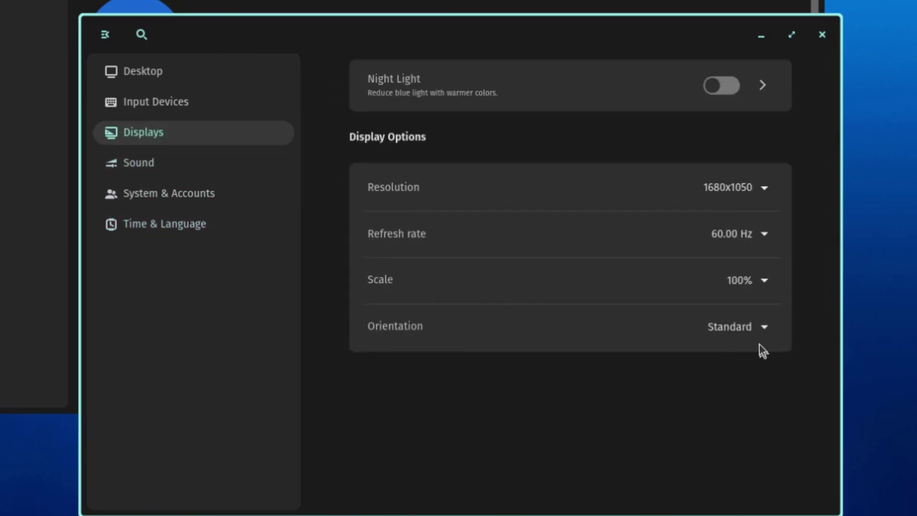
{"action": "left_click", "coordinate": [757, 333]}
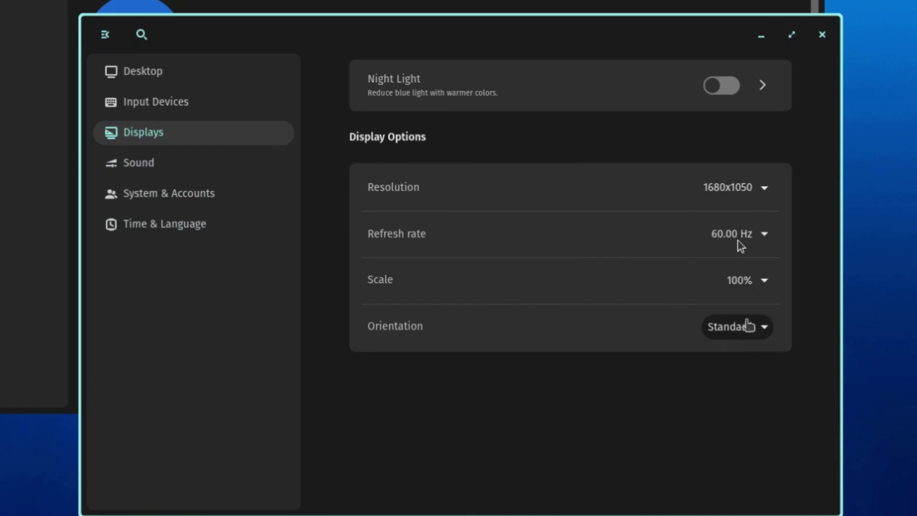
{"action": "left_click", "coordinate": [766, 86]}
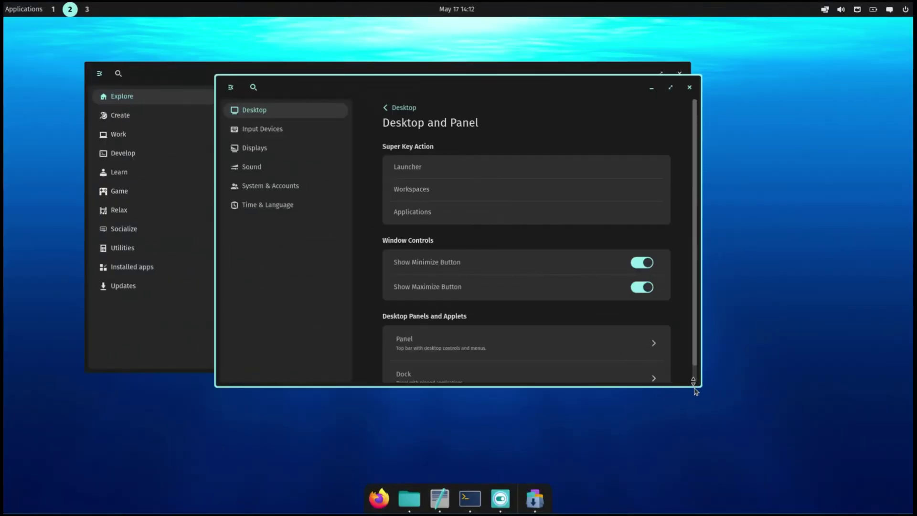
Move the panel to the Right, then Bottom, then back to the Top screen edge.
{"action": "left_click_drag", "start_coordinate": [701, 392], "coordinate": [730, 437]}
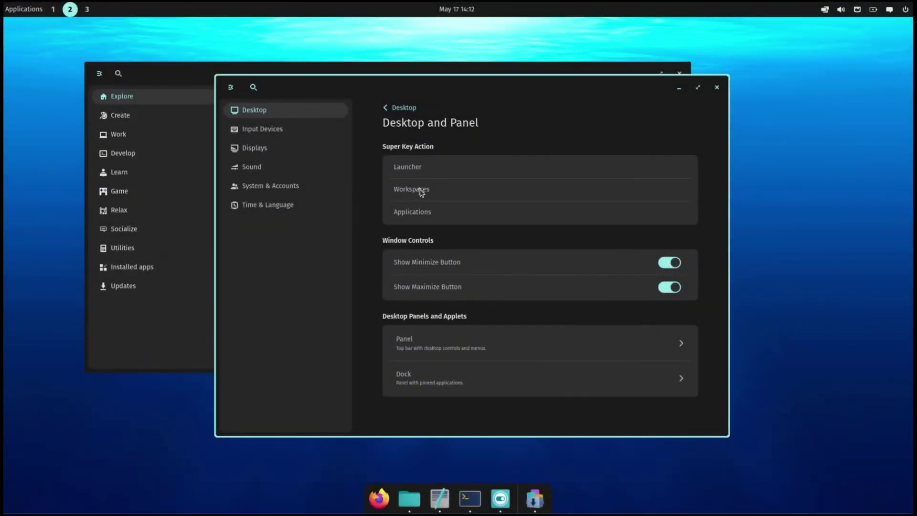
{"action": "left_click", "coordinate": [477, 342]}
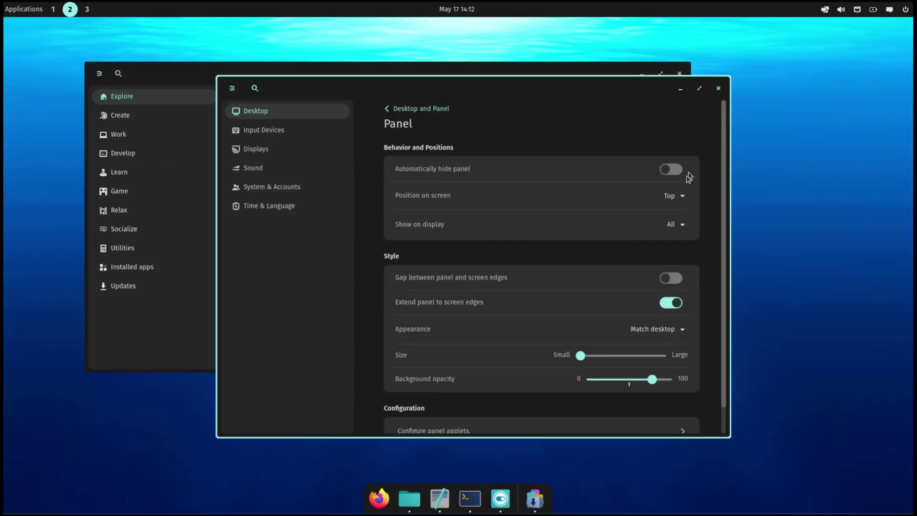
{"action": "left_click", "coordinate": [643, 197]}
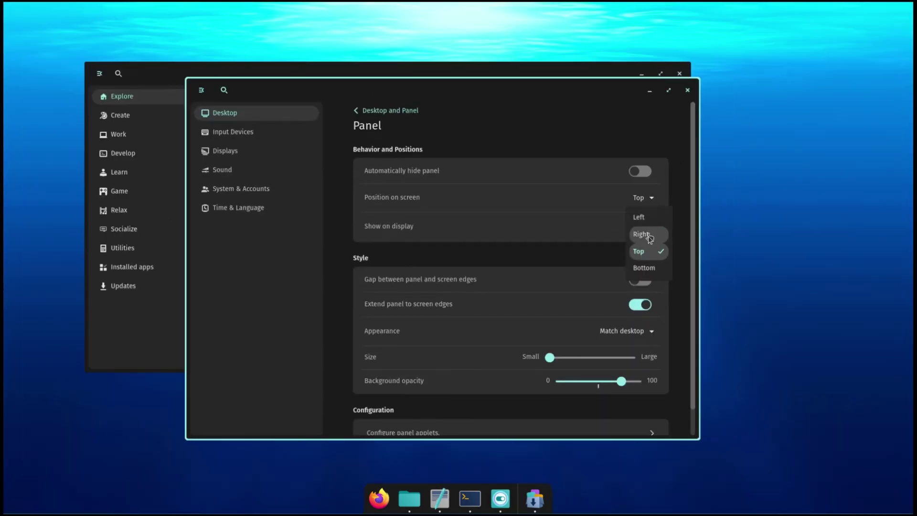
{"action": "left_click", "coordinate": [640, 234]}
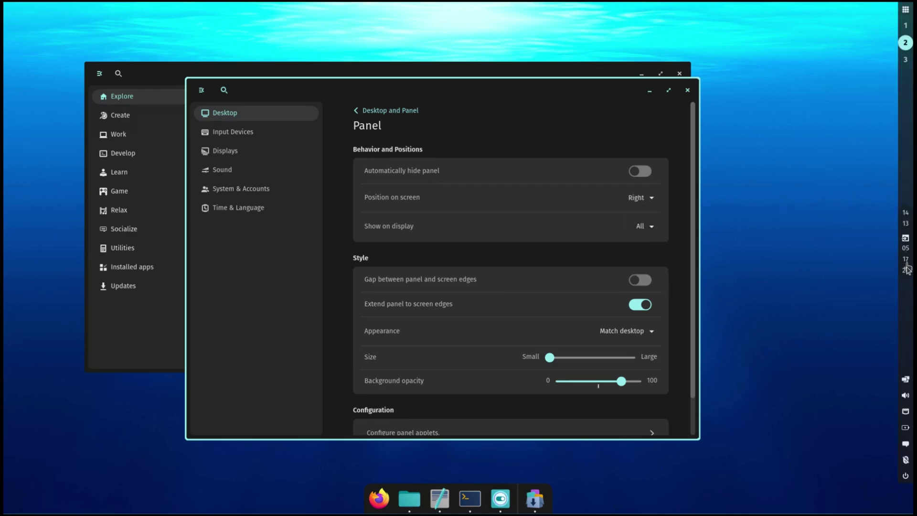
{"action": "left_click", "coordinate": [641, 197]}
{"action": "left_click", "coordinate": [635, 267]}
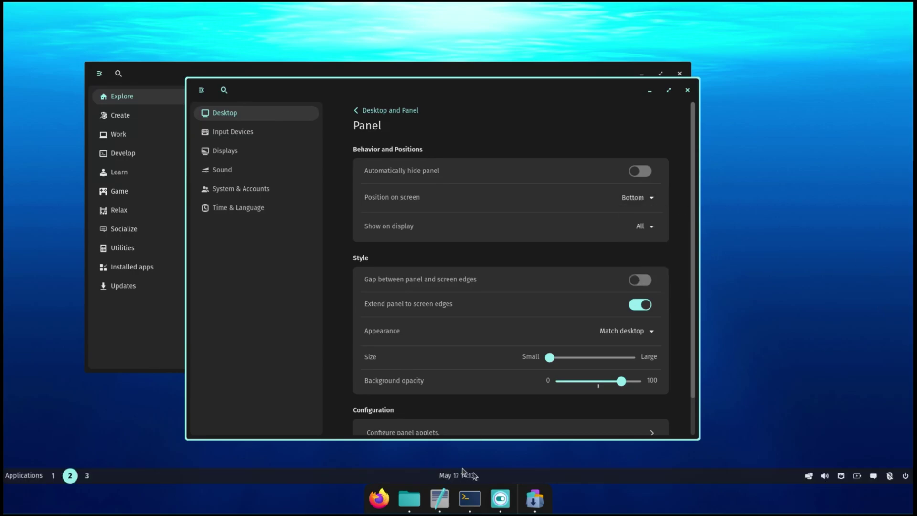
{"action": "left_click", "coordinate": [637, 197]}
{"action": "left_click", "coordinate": [627, 251]}
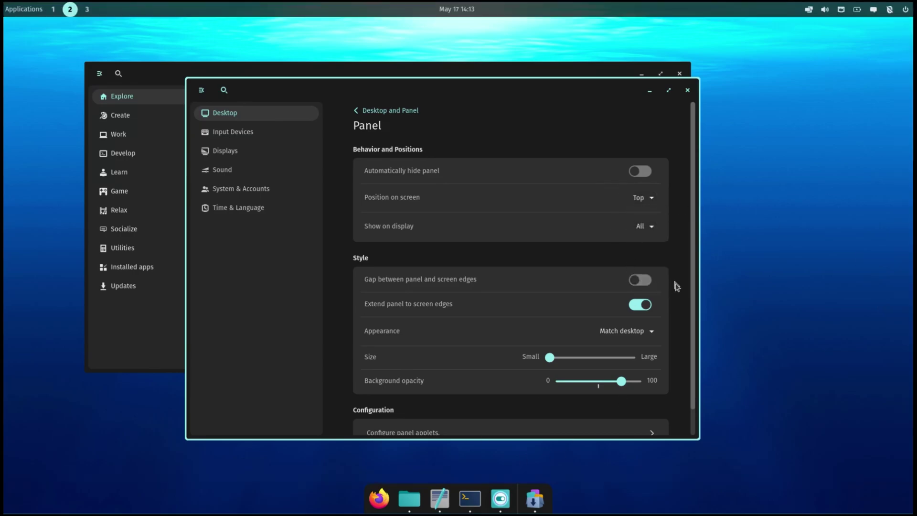
Open Configure panel applets and list applets available under Add Applet.
{"action": "scroll", "coordinate": [691, 293], "scroll_direction": "down", "scroll_amount": 1}
{"action": "mouse_move", "coordinate": [549, 329]}
{"action": "left_mouse_down"}
{"action": "mouse_move", "coordinate": [586, 330]}
{"action": "mouse_move", "coordinate": [549, 329]}
{"action": "left_mouse_up"}
{"action": "left_click", "coordinate": [575, 406]}
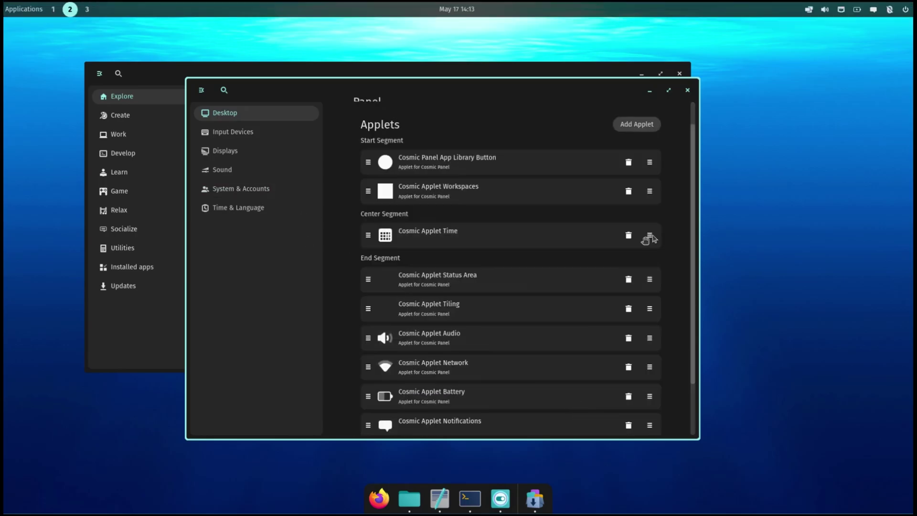
{"action": "left_click", "coordinate": [653, 124]}
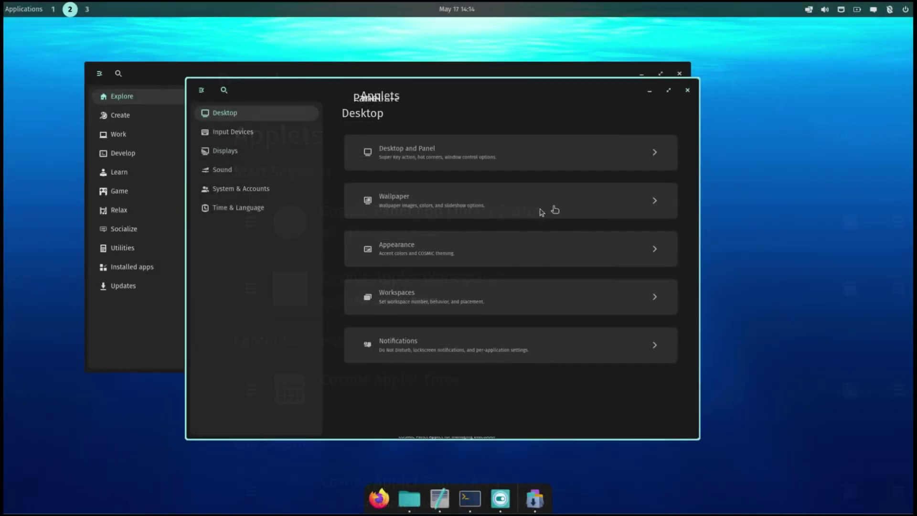
Try star-trails, desert dunes and Monument Valley wallpapers, finally choosing the snowy mountain peaks.
{"action": "left_click", "coordinate": [448, 194]}
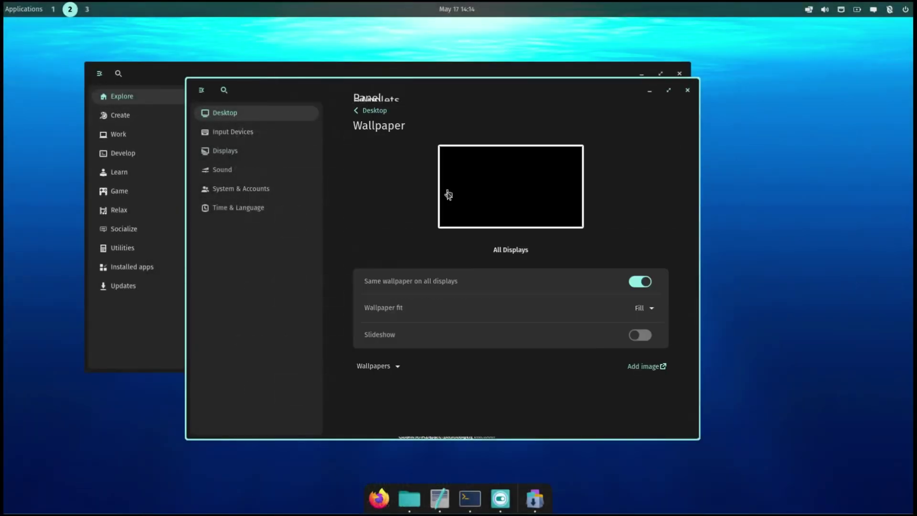
{"action": "scroll", "coordinate": [654, 306], "scroll_direction": "down", "scroll_amount": 1}
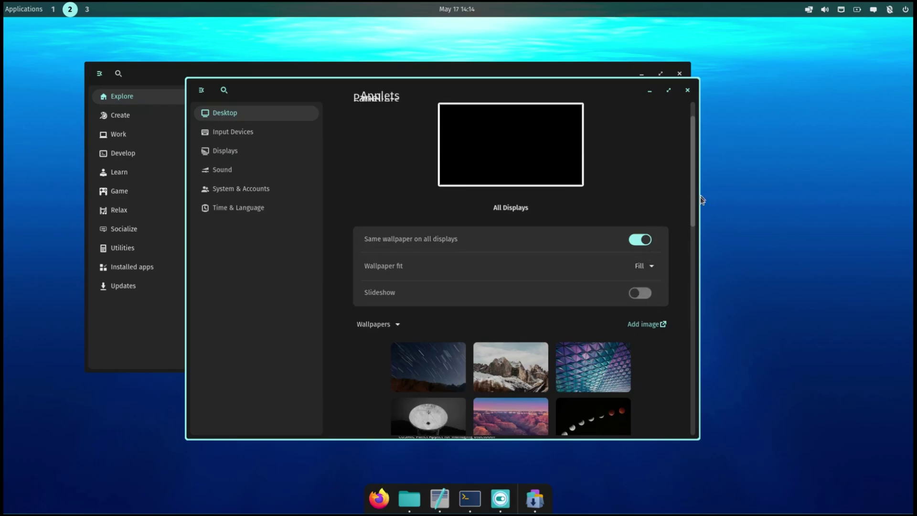
{"action": "scroll", "coordinate": [506, 286], "scroll_direction": "down", "scroll_amount": 3}
{"action": "left_click", "coordinate": [444, 265]}
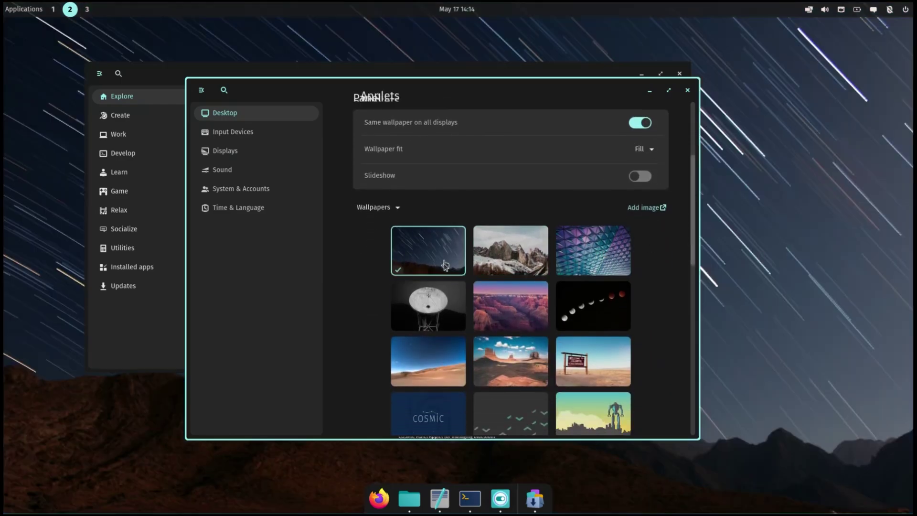
{"action": "left_click", "coordinate": [444, 355]}
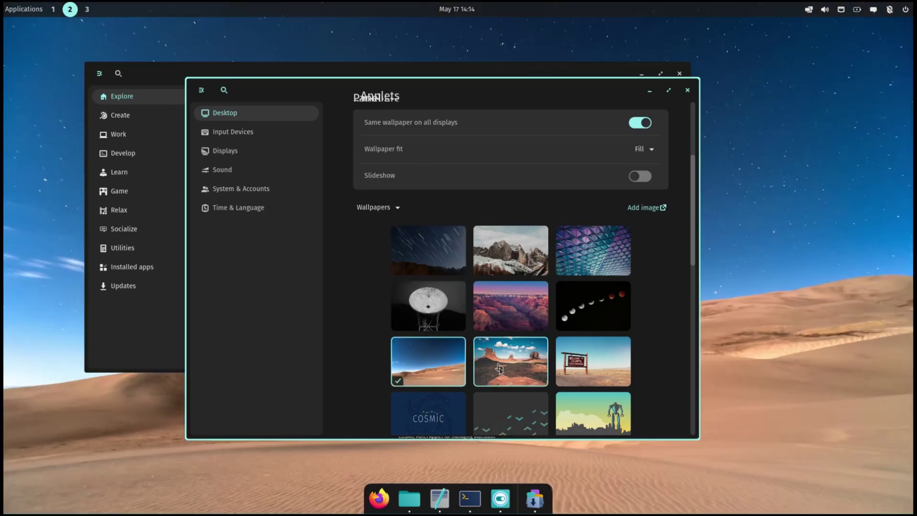
{"action": "left_click", "coordinate": [499, 367]}
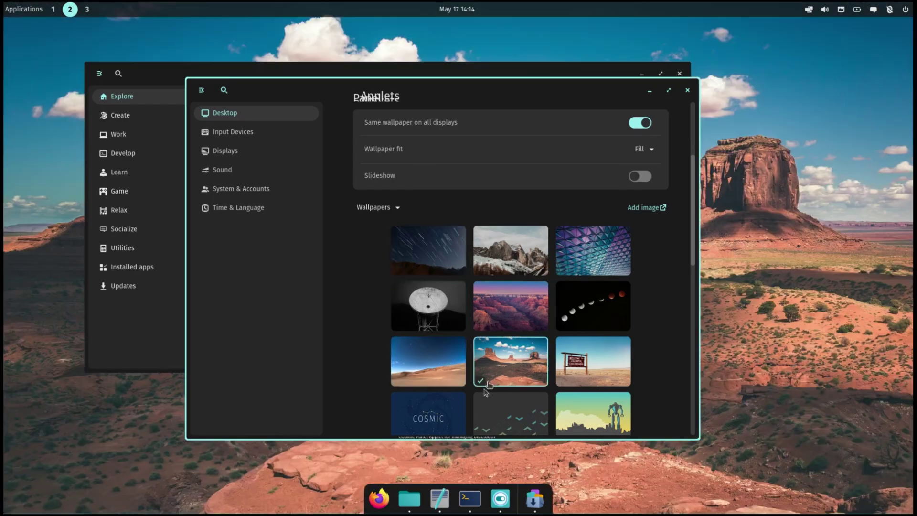
{"action": "left_click", "coordinate": [520, 259]}
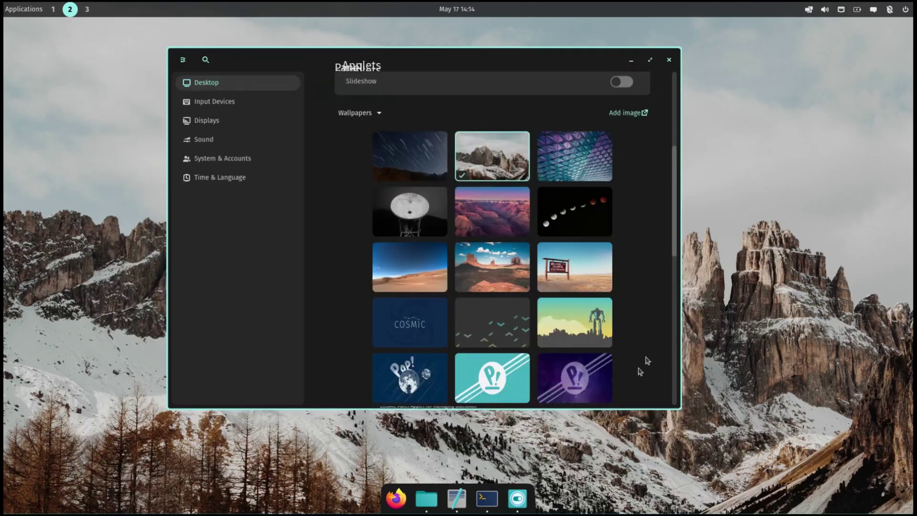
{"action": "scroll", "coordinate": [640, 365], "scroll_direction": "up", "scroll_amount": 5}
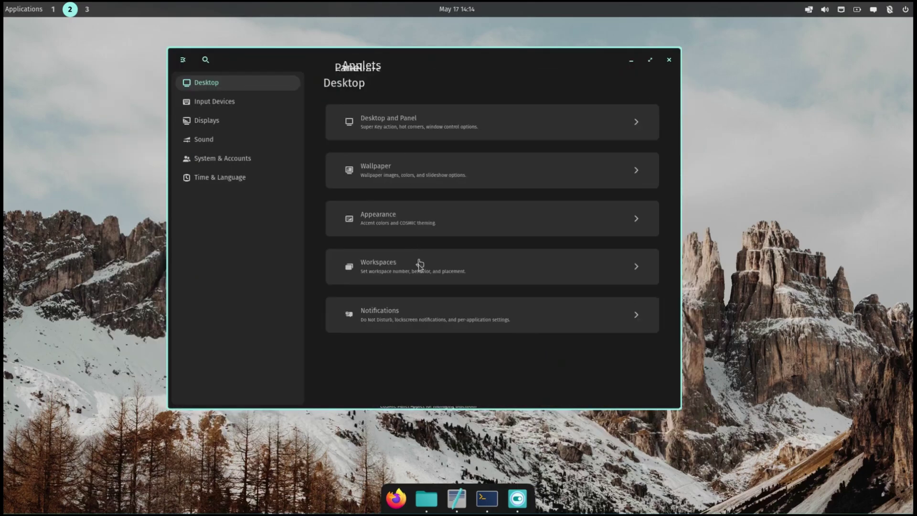
In Appearance, preview Light mode, then switch back to Dark mode.
{"action": "left_click", "coordinate": [421, 219]}
{"action": "left_click", "coordinate": [563, 173]}
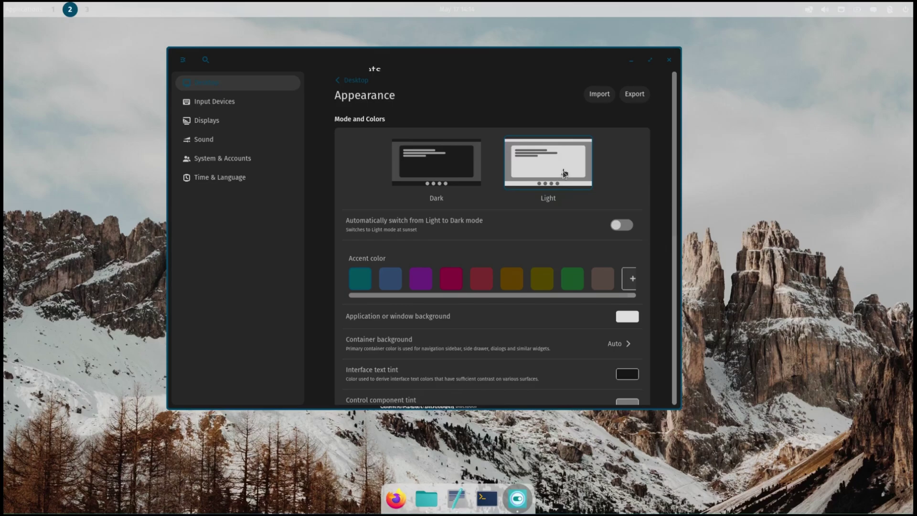
{"action": "left_click", "coordinate": [462, 153]}
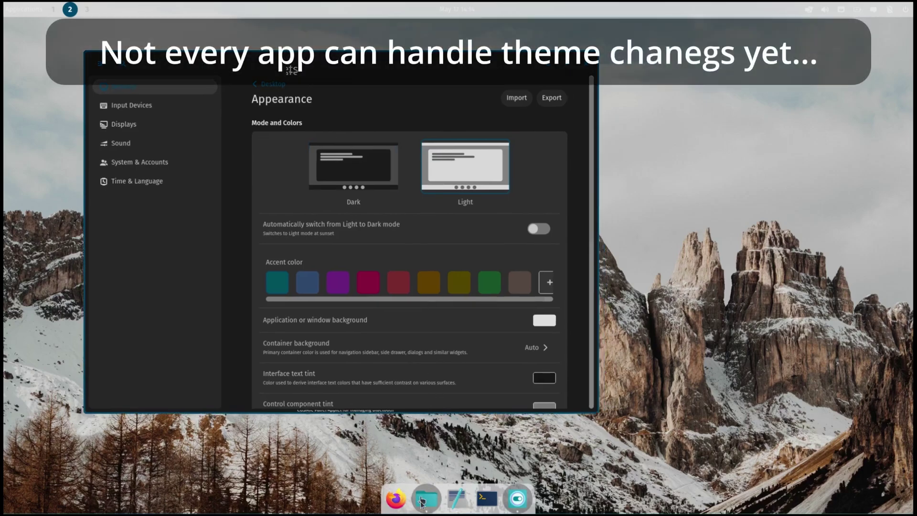
Try the Slightly round interface style, then the Square style.
{"action": "key", "text": "super+ctrl+Up"}
{"action": "left_click", "coordinate": [278, 116]}
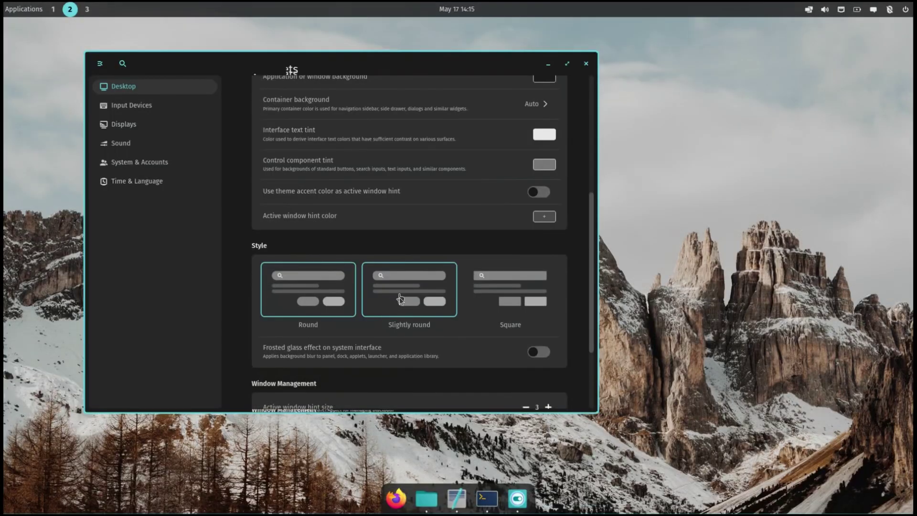
{"action": "left_click", "coordinate": [400, 296]}
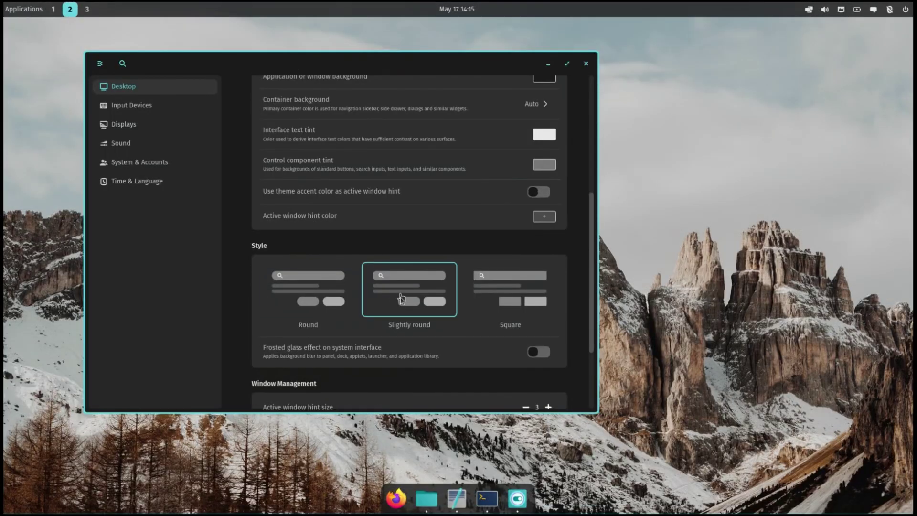
{"action": "left_click", "coordinate": [494, 293]}
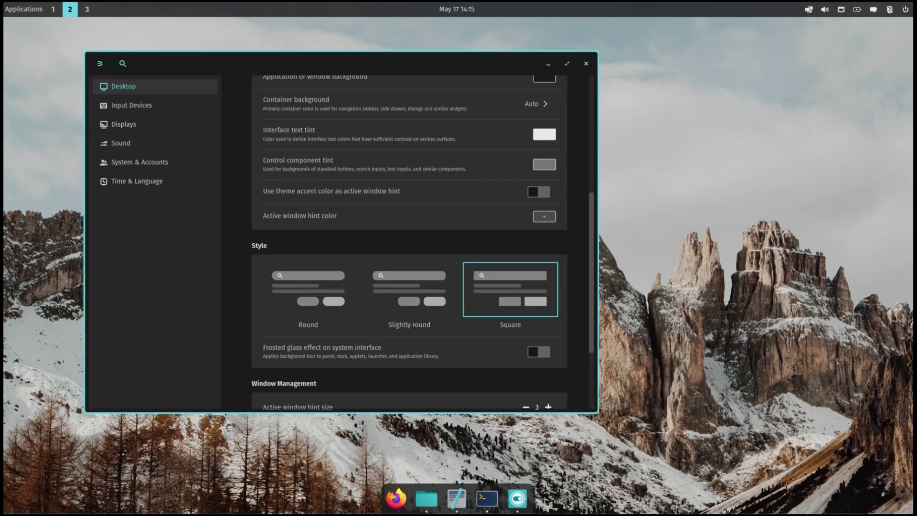
{"action": "left_click", "coordinate": [61, 13]}
{"action": "left_click", "coordinate": [70, 13]}
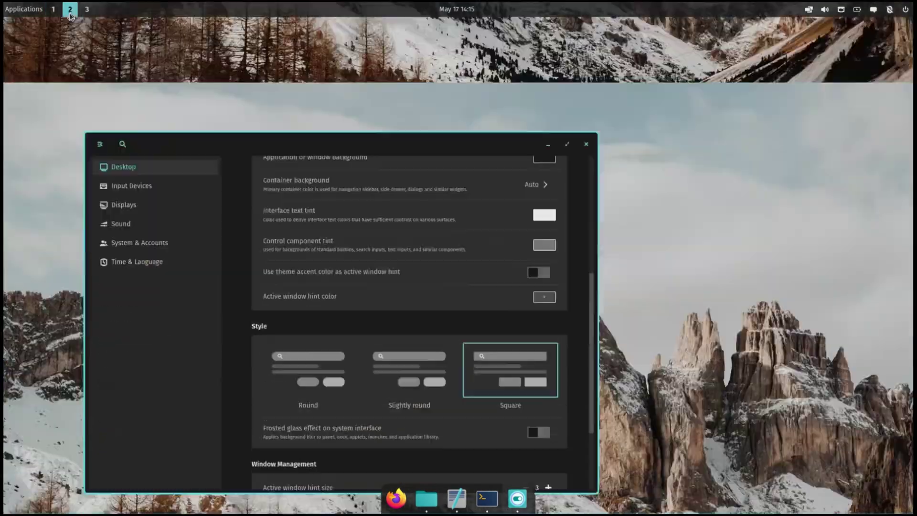
Set the interface style back to Round and cancel the theme export.
{"action": "left_click", "coordinate": [324, 288]}
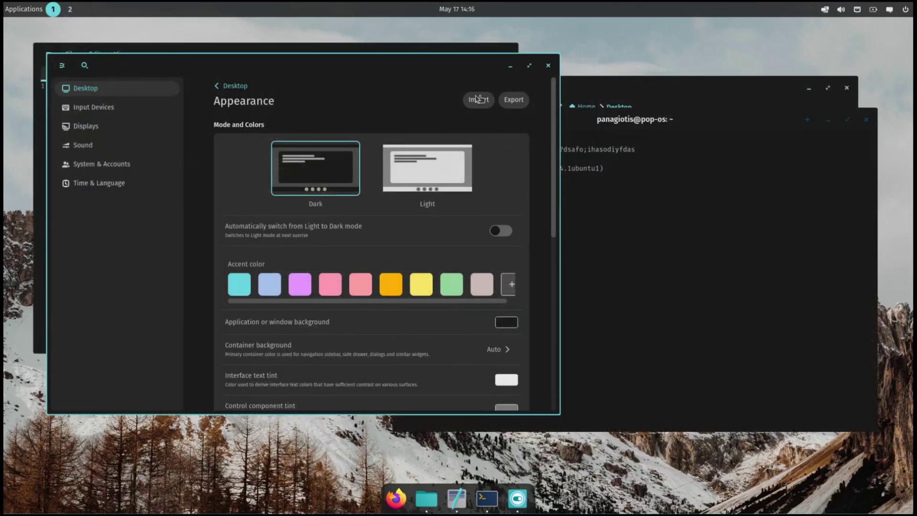
{"action": "left_click", "coordinate": [513, 100]}
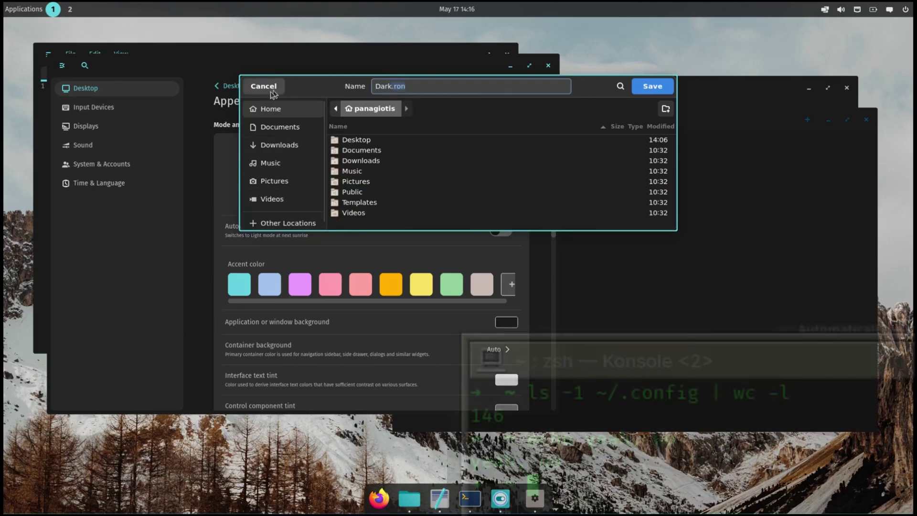
{"action": "left_click", "coordinate": [263, 86]}
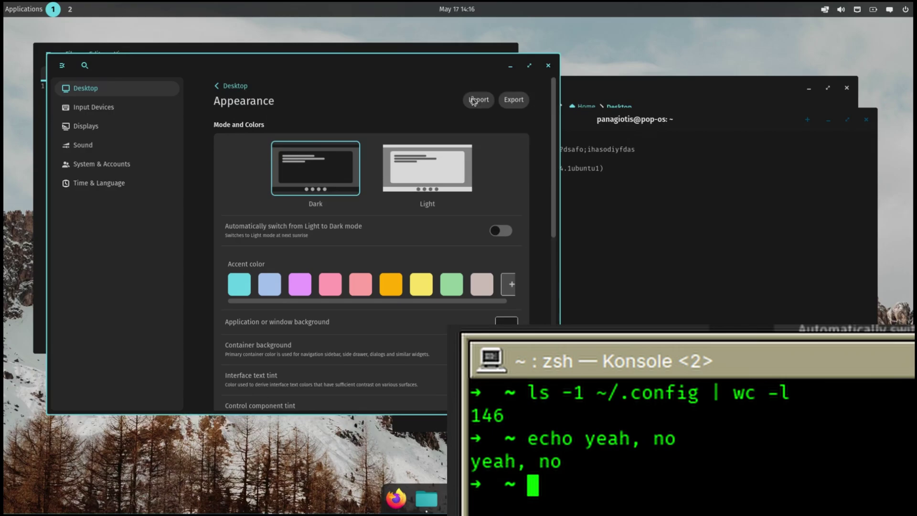
Cancel a theme import, return to Desktop settings, and open Workspaces settings.
{"action": "left_click", "coordinate": [478, 100]}
{"action": "left_click", "coordinate": [281, 90]}
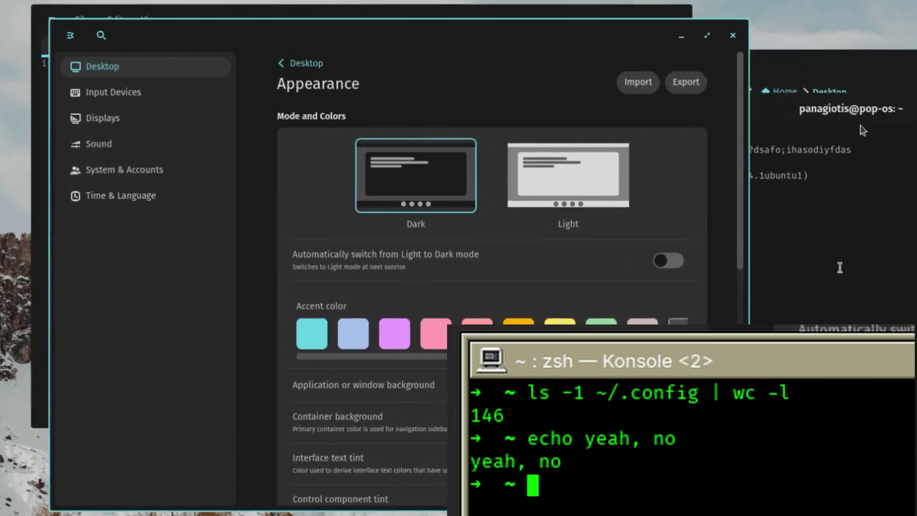
{"action": "left_click", "coordinate": [340, 54]}
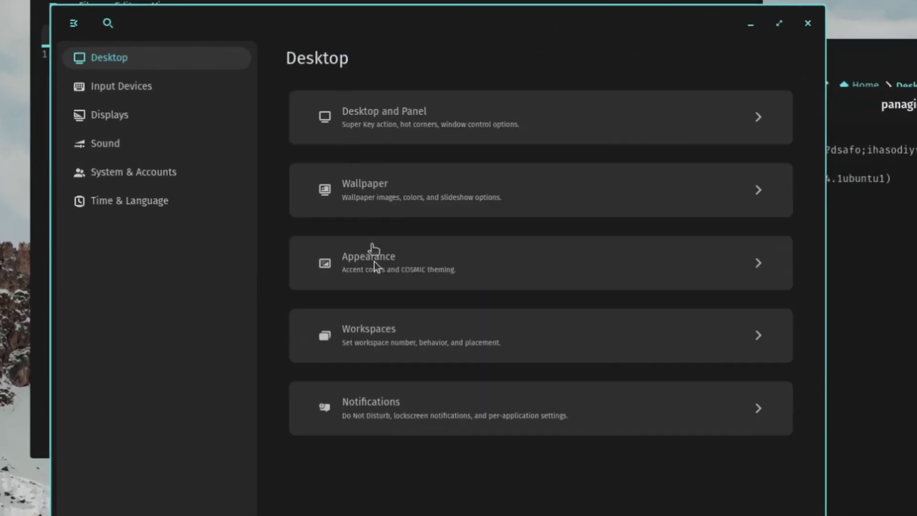
{"action": "left_click", "coordinate": [405, 341]}
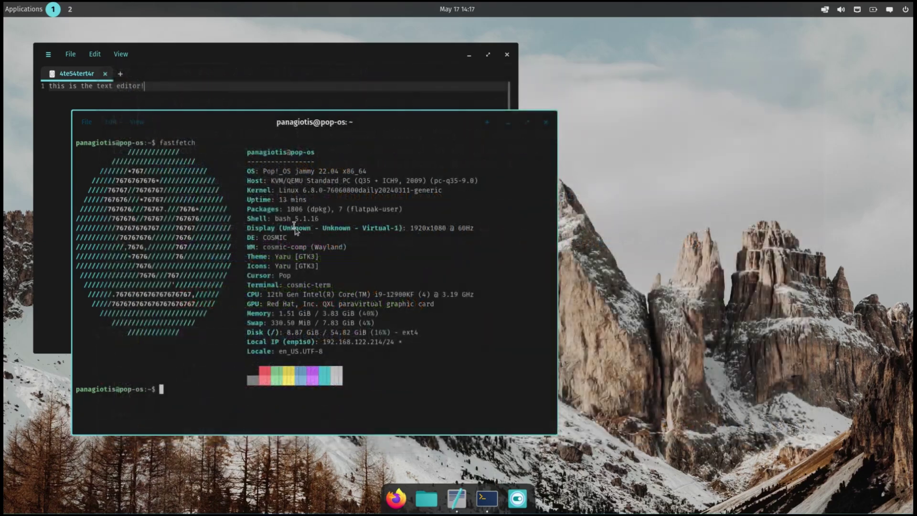
Select the 1920x1080 resolution in the fastfetch output, then open and switch to a second terminal tab.
{"action": "left_click_drag", "start_coordinate": [295, 228], "coordinate": [411, 232]}
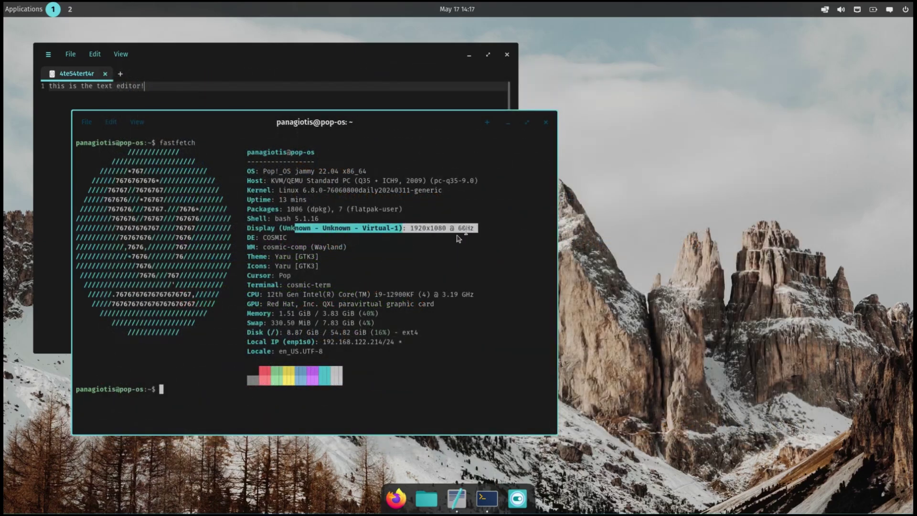
{"action": "double_click", "coordinate": [412, 229]}
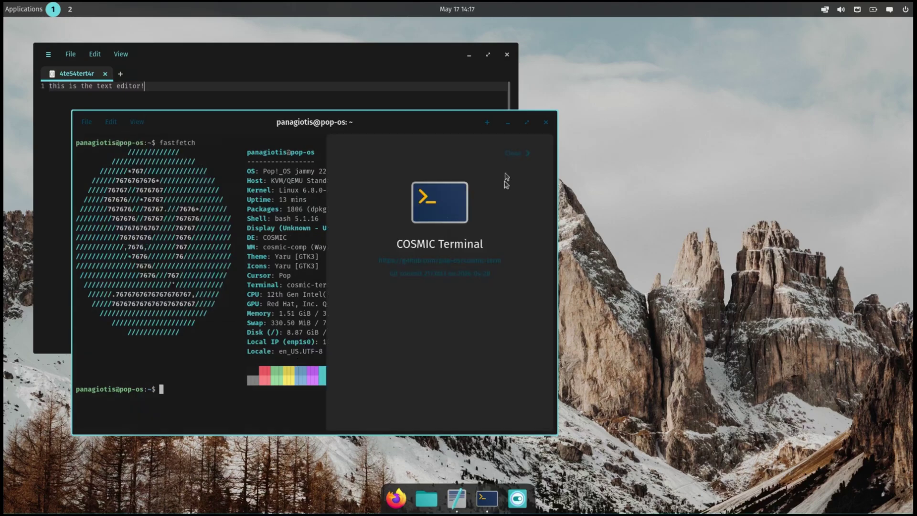
{"action": "left_click", "coordinate": [487, 122]}
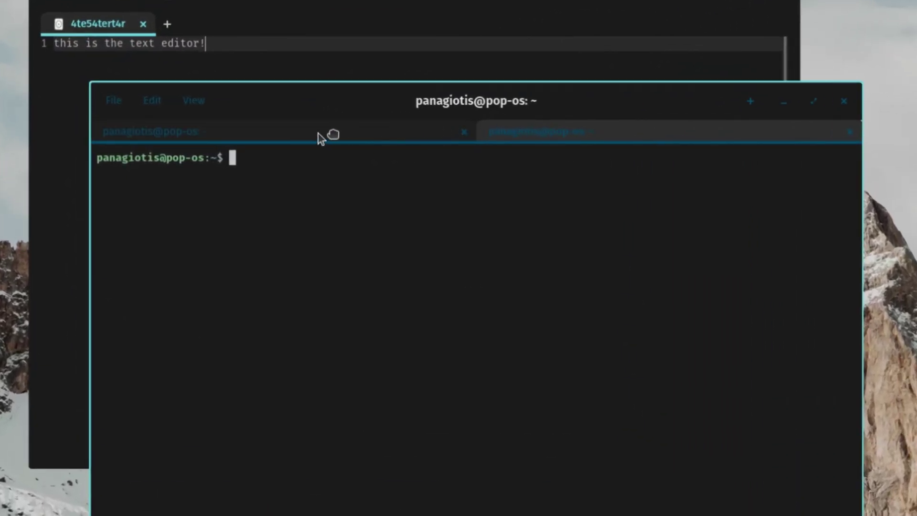
{"action": "left_click", "coordinate": [385, 135]}
{"action": "left_click", "coordinate": [666, 134]}
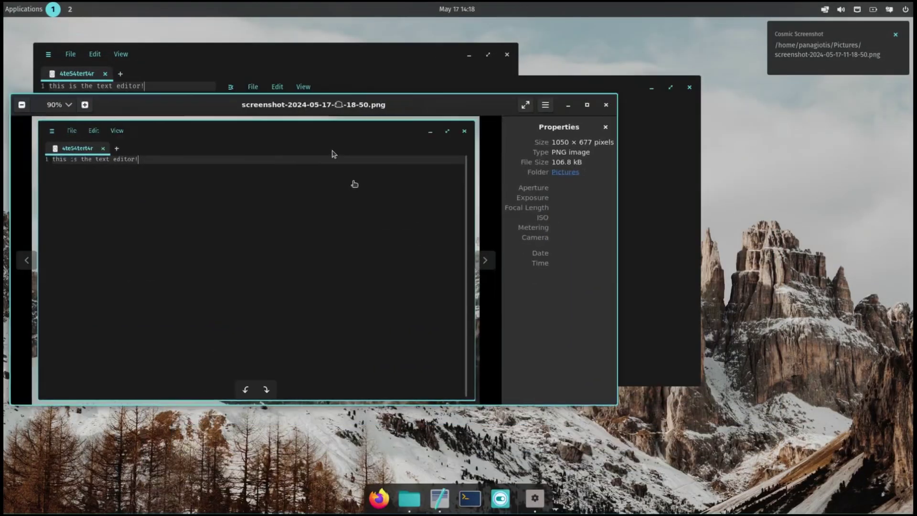
View the Image Viewer's About info (version 42.0), close it, and bring up the window options menu.
{"action": "left_click", "coordinate": [571, 132]}
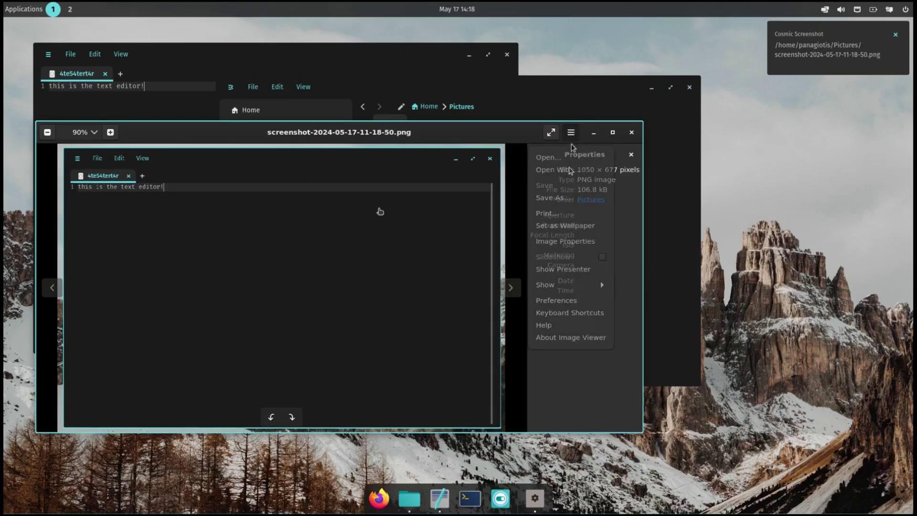
{"action": "left_click", "coordinate": [562, 341]}
{"action": "left_click", "coordinate": [268, 186]}
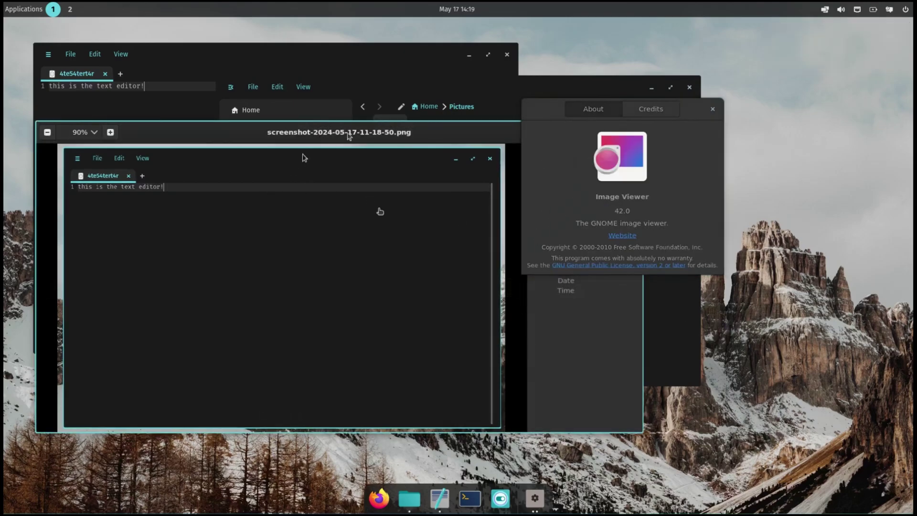
{"action": "left_click", "coordinate": [713, 110]}
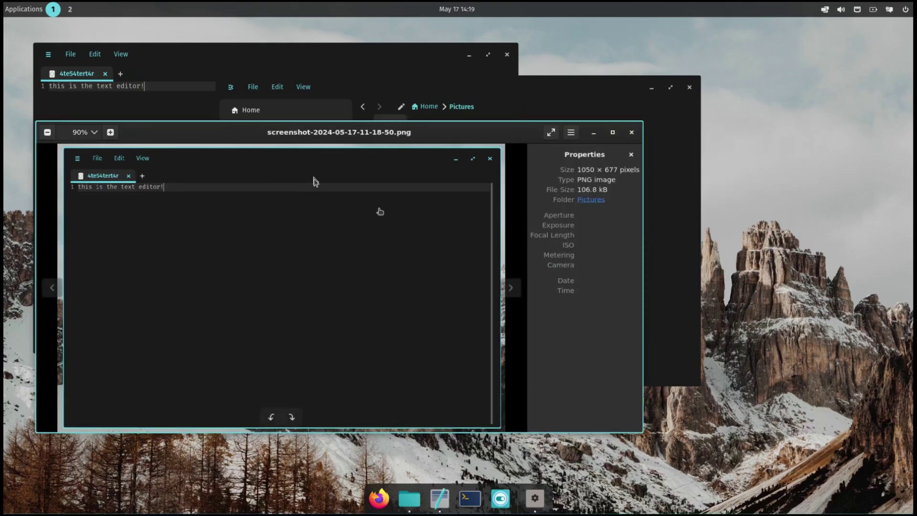
{"action": "scroll", "coordinate": [231, 206], "scroll_direction": "up", "scroll_amount": 1}
{"action": "scroll", "coordinate": [93, 198], "scroll_direction": "down", "scroll_amount": 2}
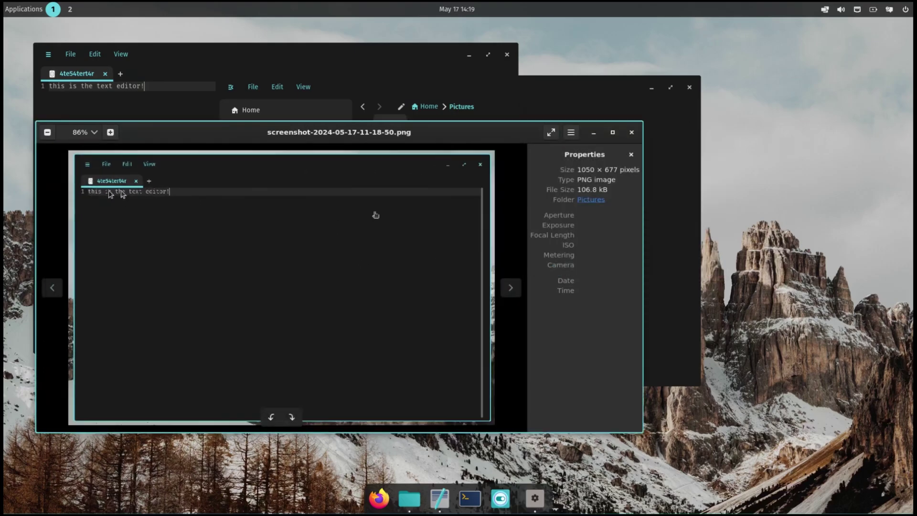
{"action": "right_click", "coordinate": [203, 136]}
Close the image viewer, go back to the Home folder in Files, and open its main menu.
{"action": "left_click", "coordinate": [254, 307]}
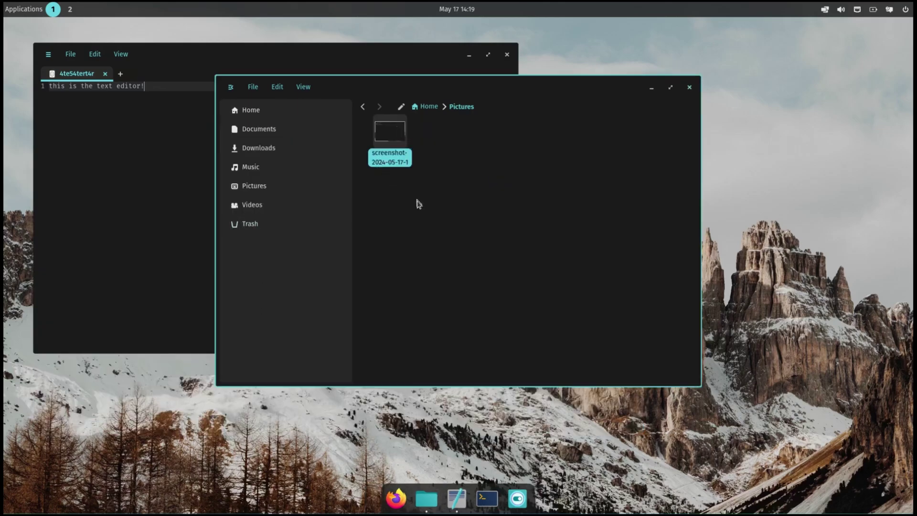
{"action": "left_click", "coordinate": [428, 107]}
{"action": "left_click", "coordinate": [232, 88]}
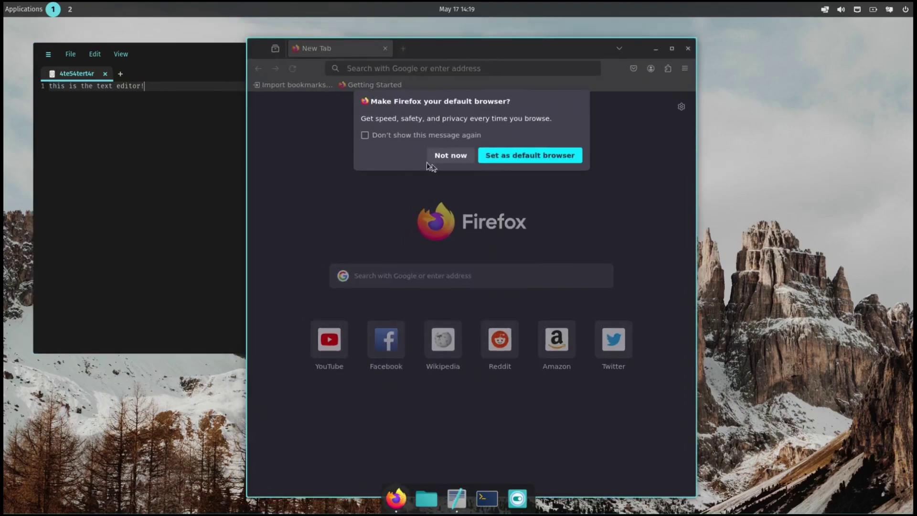
Decline the default-browser prompt, quit Firefox, relaunch it from the dock, and decline again.
{"action": "left_click", "coordinate": [437, 157]}
{"action": "key", "text": "ctrl+q"}
{"action": "key", "text": "super"}
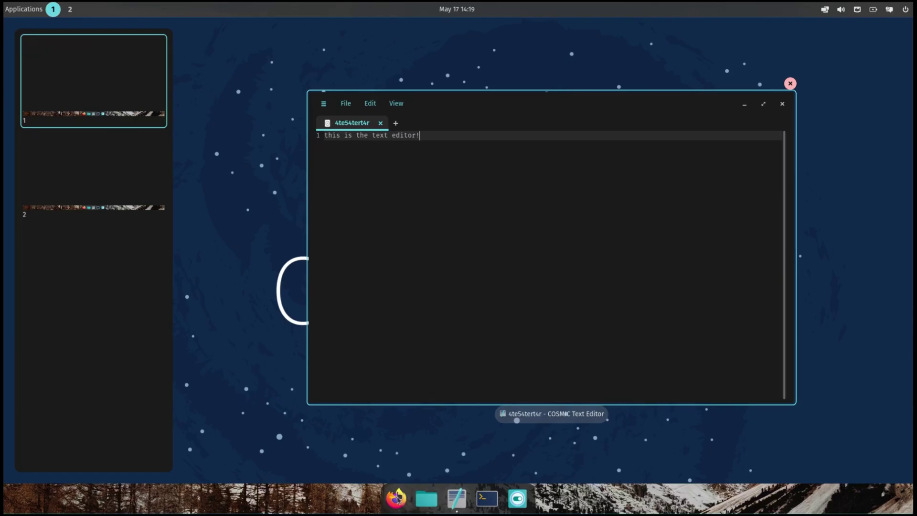
{"action": "left_click", "coordinate": [396, 499]}
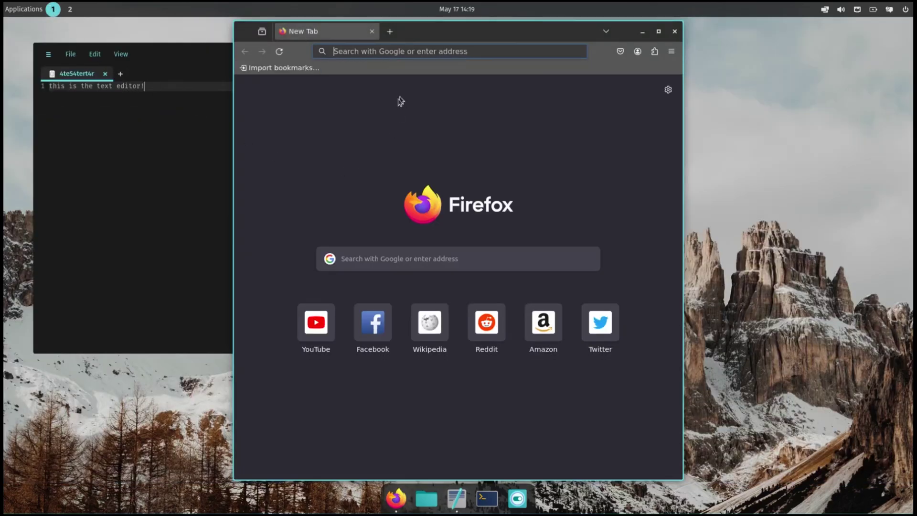
{"action": "left_click", "coordinate": [422, 140]}
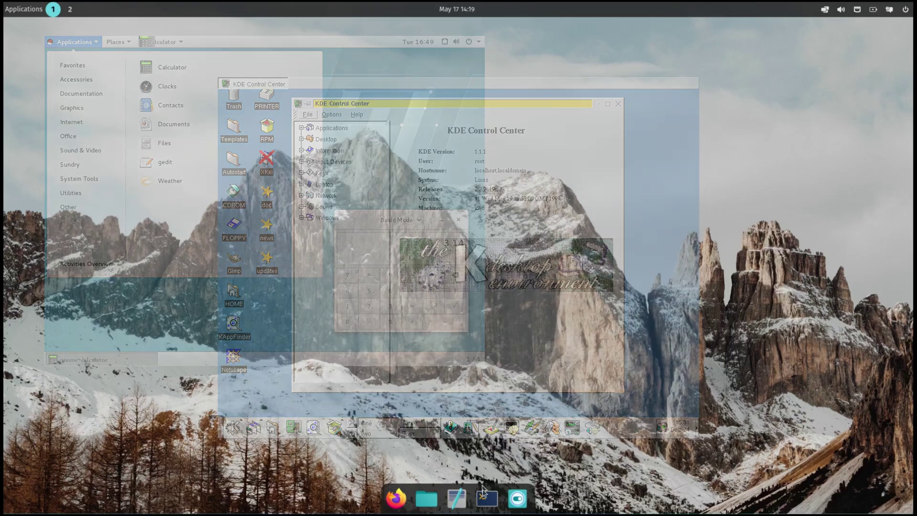
Open the App Library, view the System and Utilities groups, then dismiss it with Escape.
{"action": "left_click", "coordinate": [24, 9]}
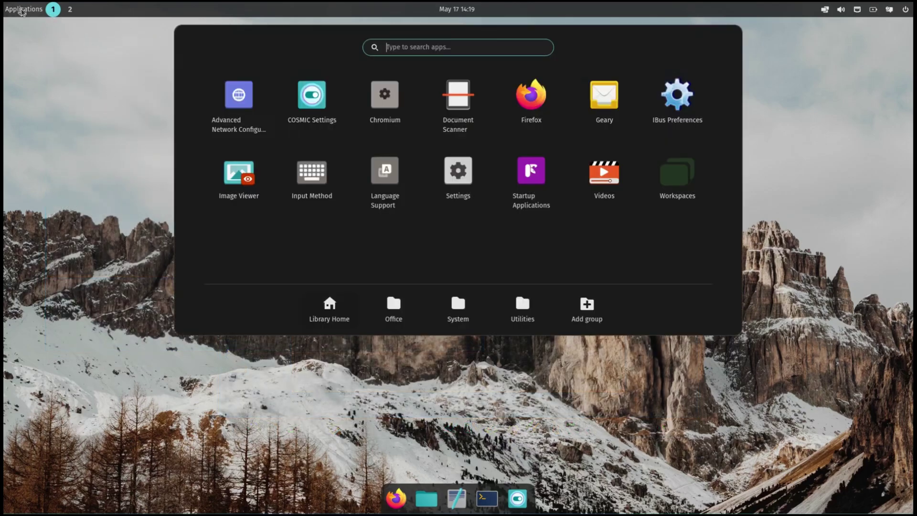
{"action": "left_click", "coordinate": [440, 311]}
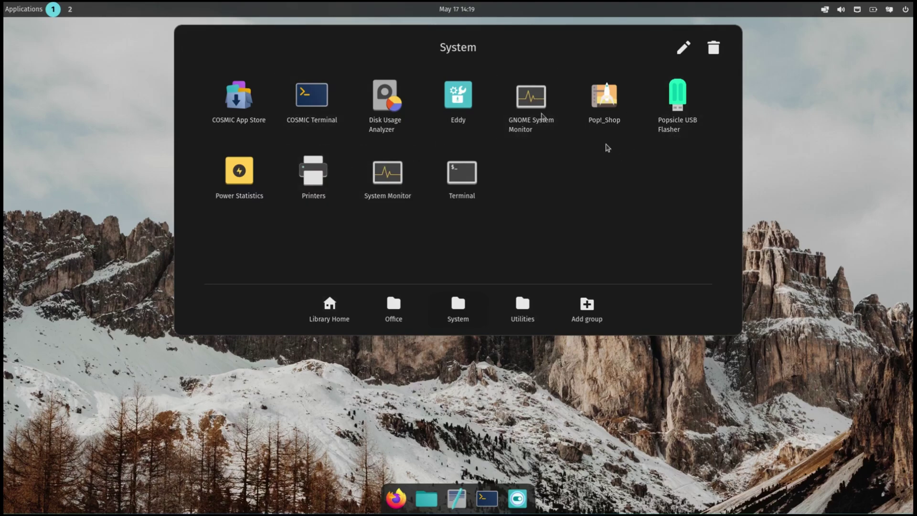
{"action": "left_click", "coordinate": [522, 311]}
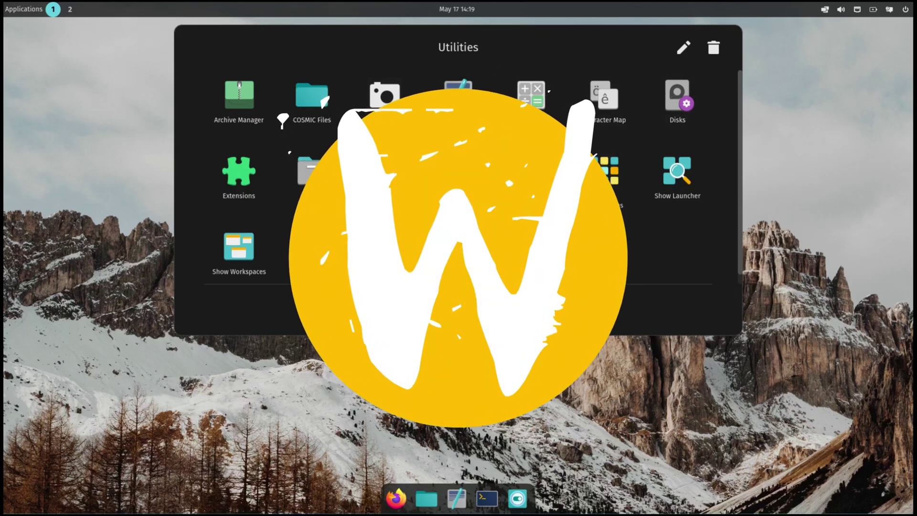
{"action": "key", "text": "Escape"}
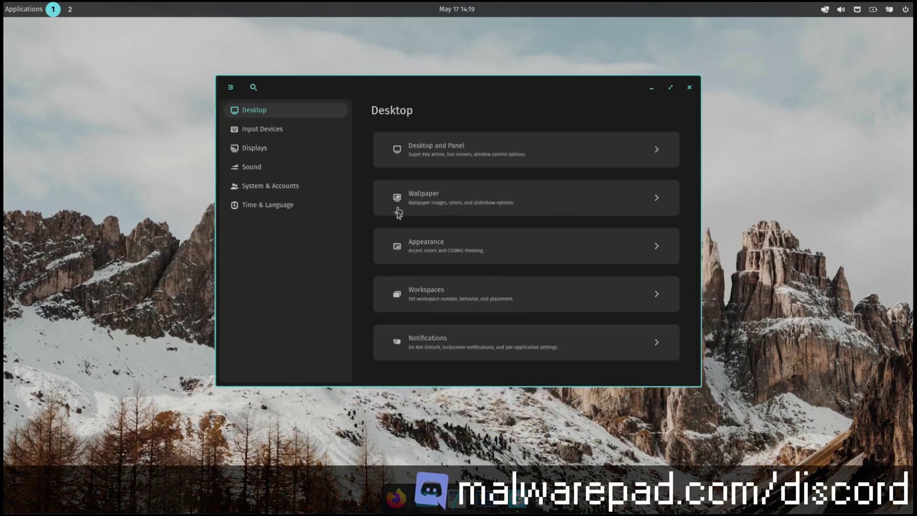
{"action": "left_click", "coordinate": [481, 162]}
{"action": "left_click", "coordinate": [401, 106]}
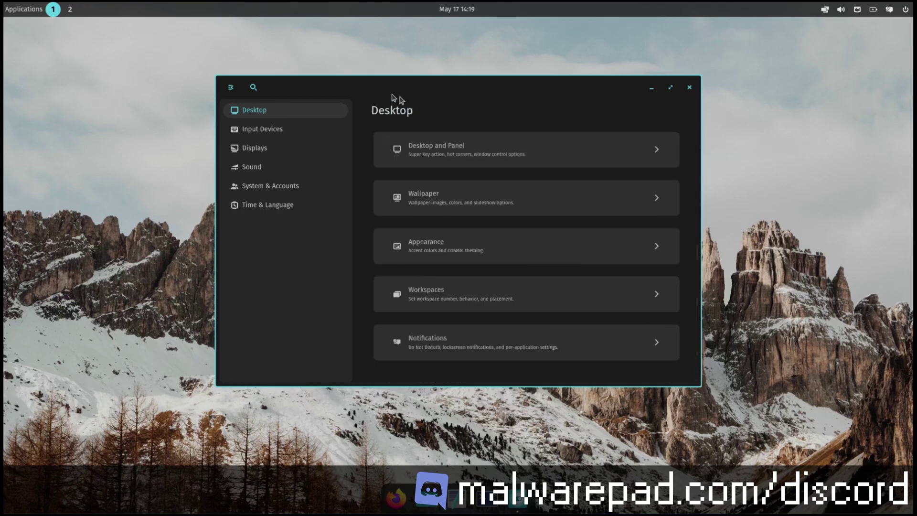